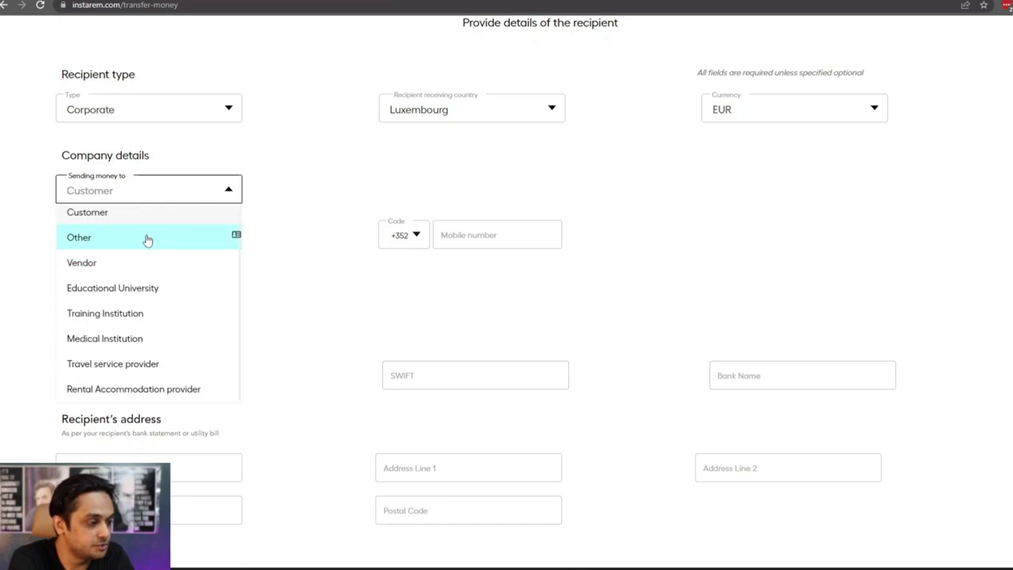
Step: Copy MANGOPAY SA from the PDF's Bank Name line into the Company name field
{"action": "left_click", "coordinate": [201, 235]}
{"action": "left_click", "coordinate": [470, 269]}
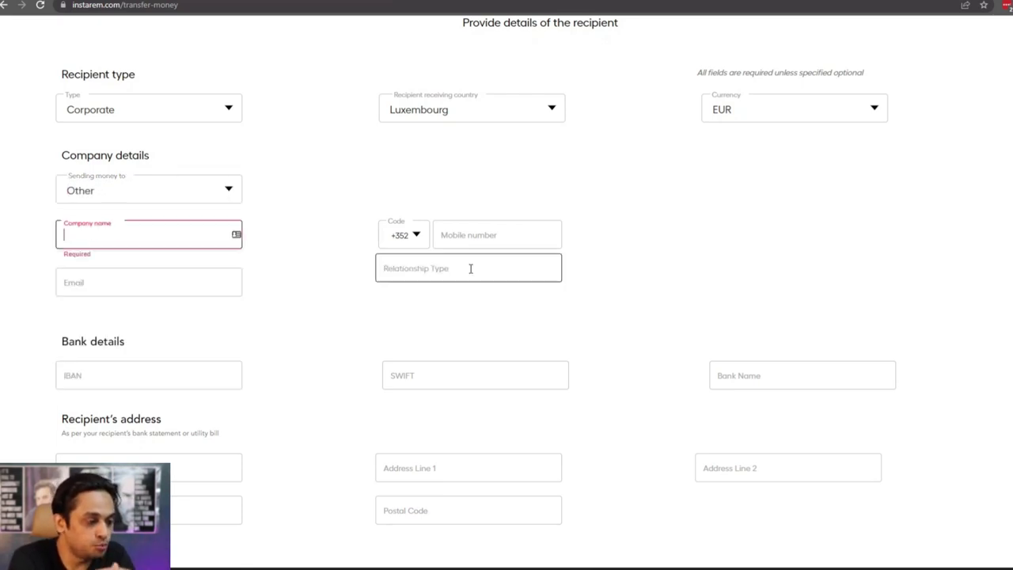
{"action": "key", "text": "ctrl+Tab"}
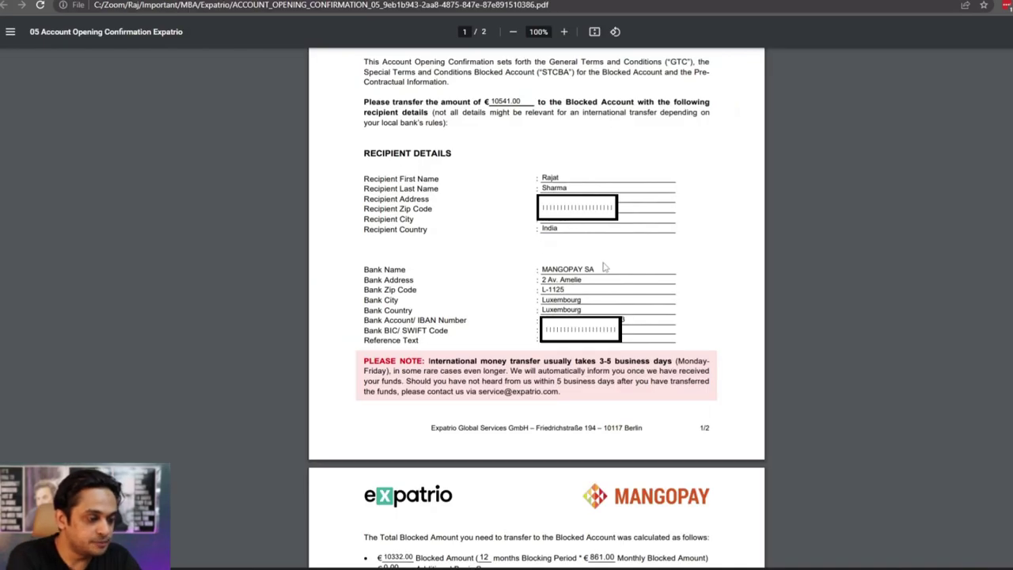
{"action": "mouse_move", "coordinate": [540, 269]}
{"action": "left_mouse_down"}
{"action": "mouse_move", "coordinate": [595, 270]}
{"action": "mouse_move", "coordinate": [545, 269]}
{"action": "left_mouse_up"}
{"action": "key", "text": "ctrl+c"}
{"action": "key", "text": "ctrl+Tab"}
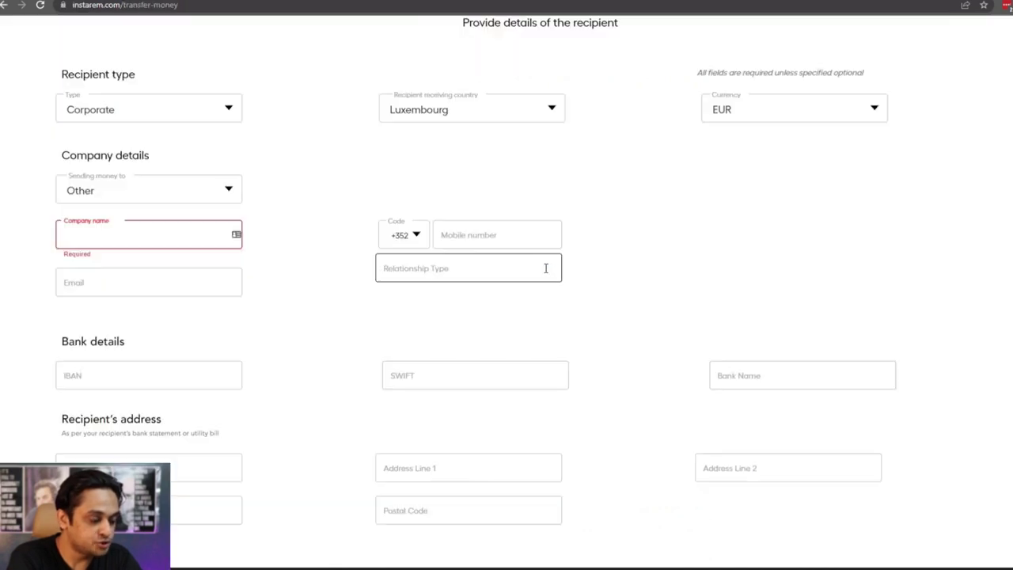
{"action": "key", "text": "ctrl+v"}
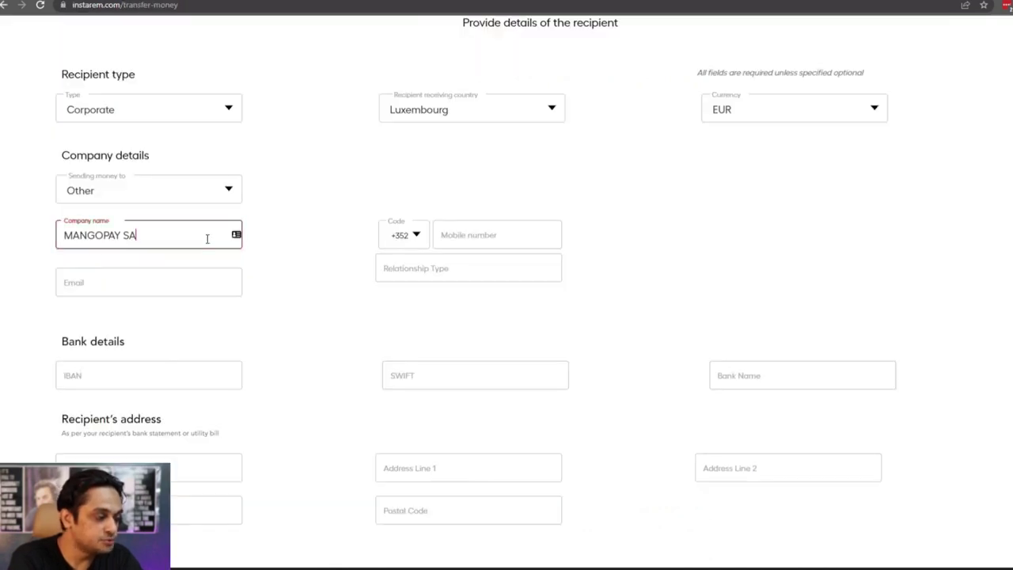
Step: Review the recipient and bank details further down the confirmation PDF, then return to the form
{"action": "key", "text": "ctrl+Tab"}
{"action": "scroll", "coordinate": [639, 310], "scroll_direction": "down", "scroll_amount": 5}
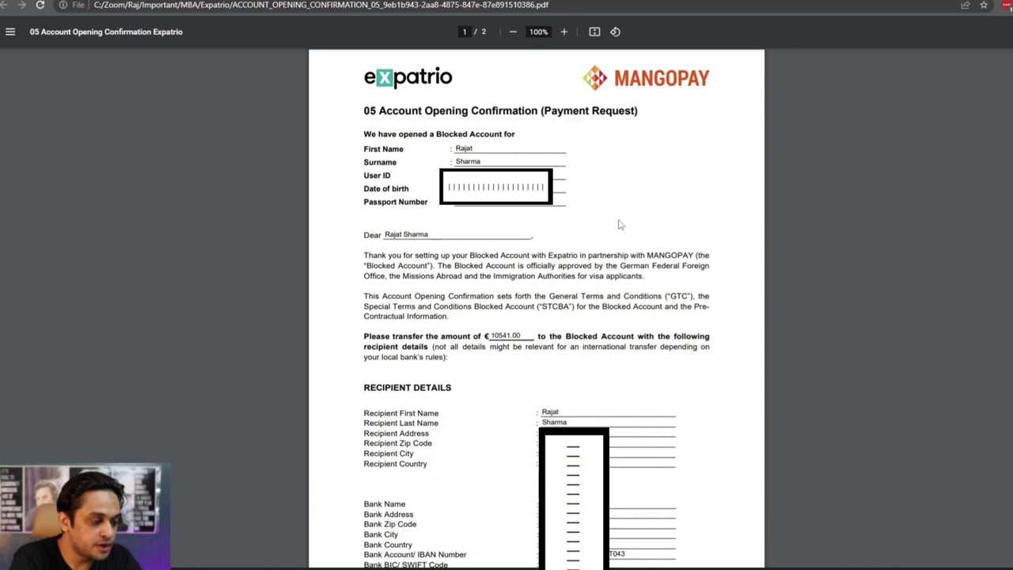
{"action": "scroll", "coordinate": [619, 224], "scroll_direction": "down", "scroll_amount": 5}
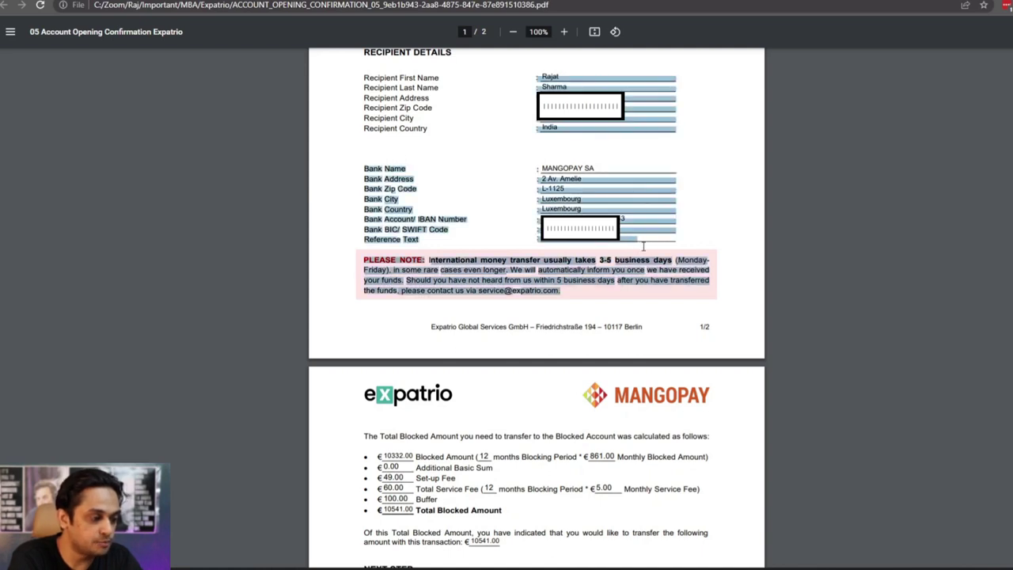
{"action": "left_click_drag", "start_coordinate": [645, 240], "coordinate": [583, 181]}
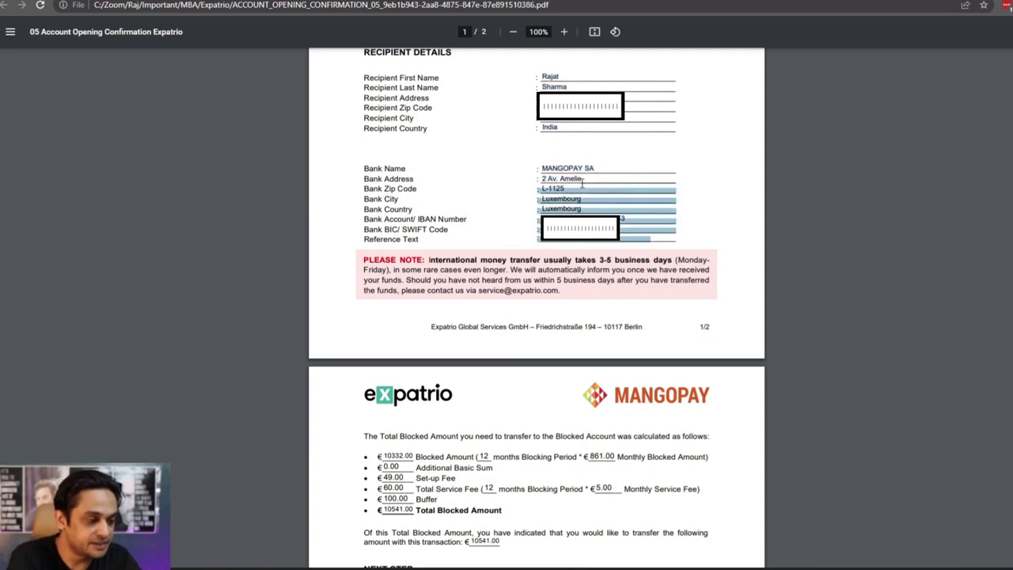
{"action": "left_click", "coordinate": [679, 206]}
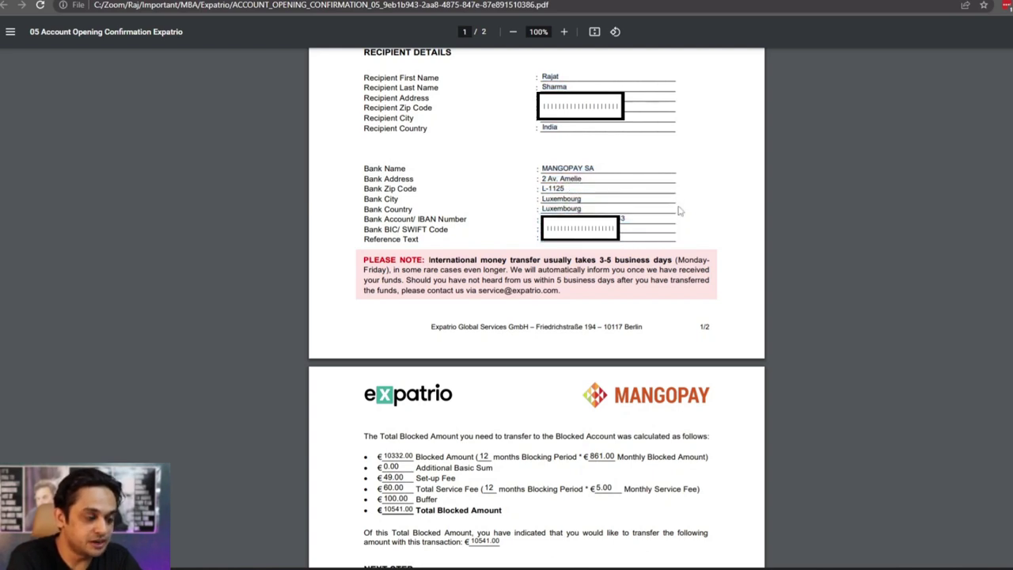
{"action": "key", "text": "alt+Tab"}
{"action": "left_click", "coordinate": [286, 235]}
{"action": "left_click", "coordinate": [444, 234]}
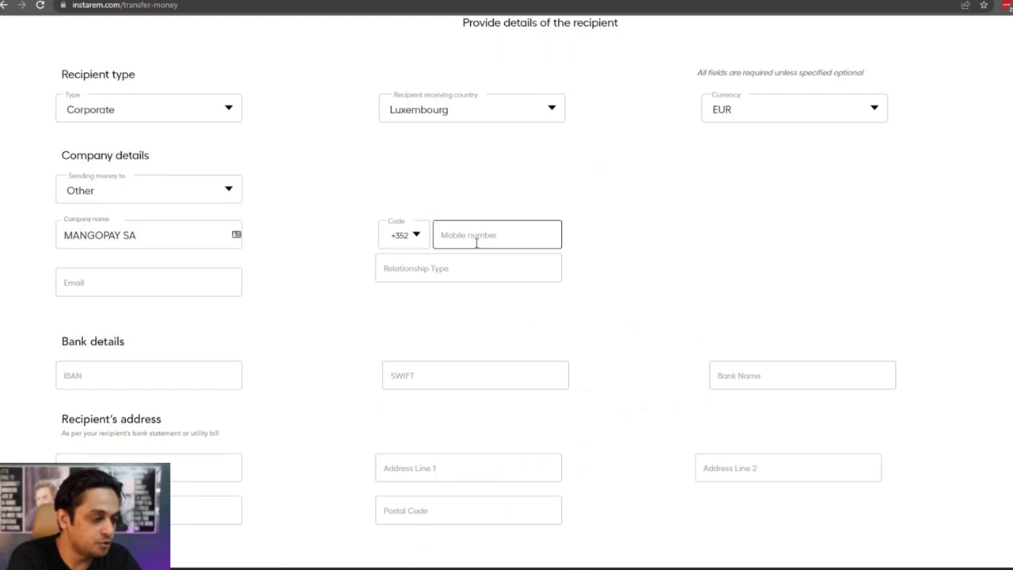
Step: Find and select MANGOPAY's English phone number on the MANGOPAY contact page
{"action": "key", "text": "alt+Tab"}
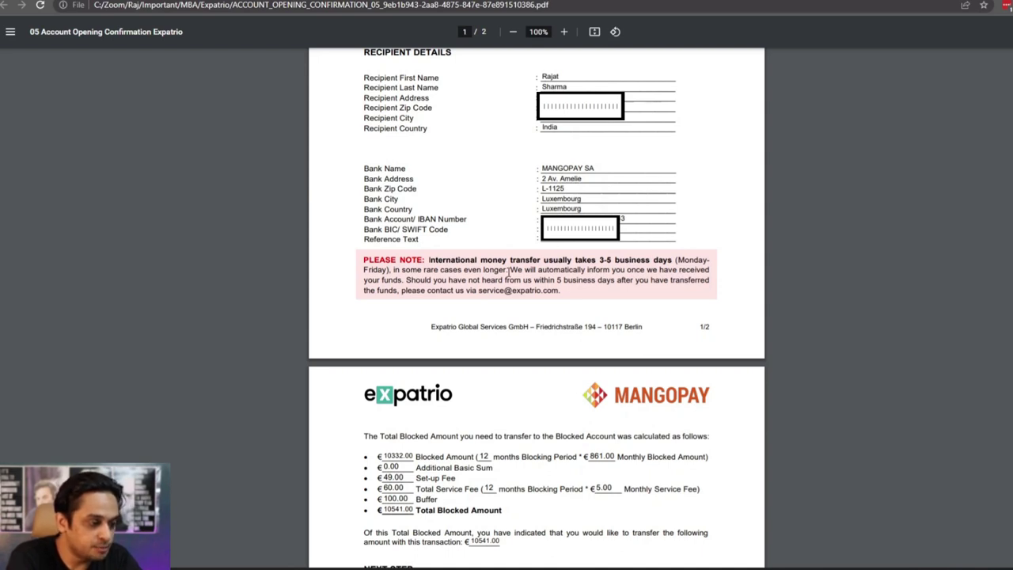
{"action": "key", "text": "alt+Tab"}
{"action": "left_click", "coordinate": [486, 235]}
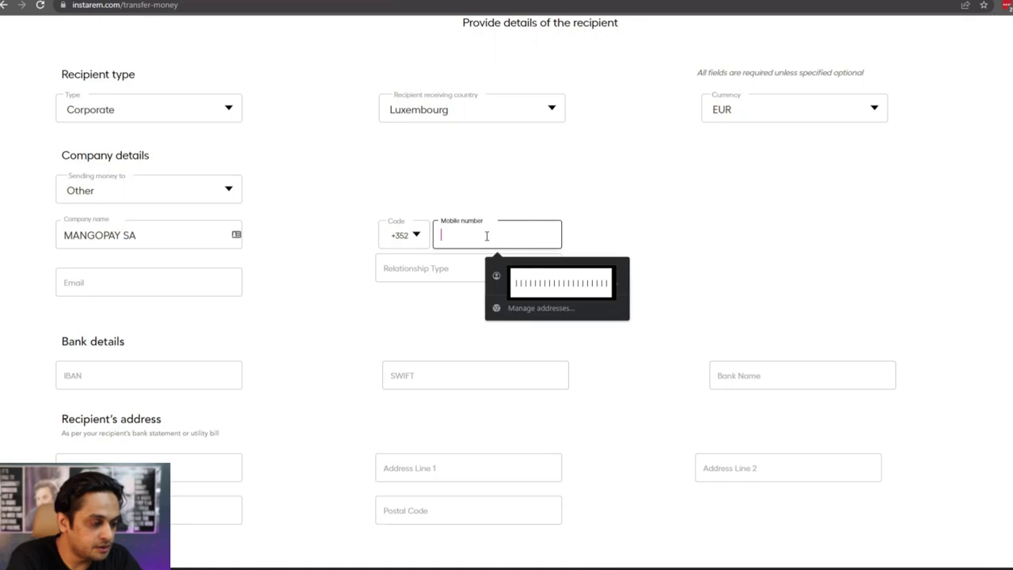
{"action": "left_click", "coordinate": [358, 293]}
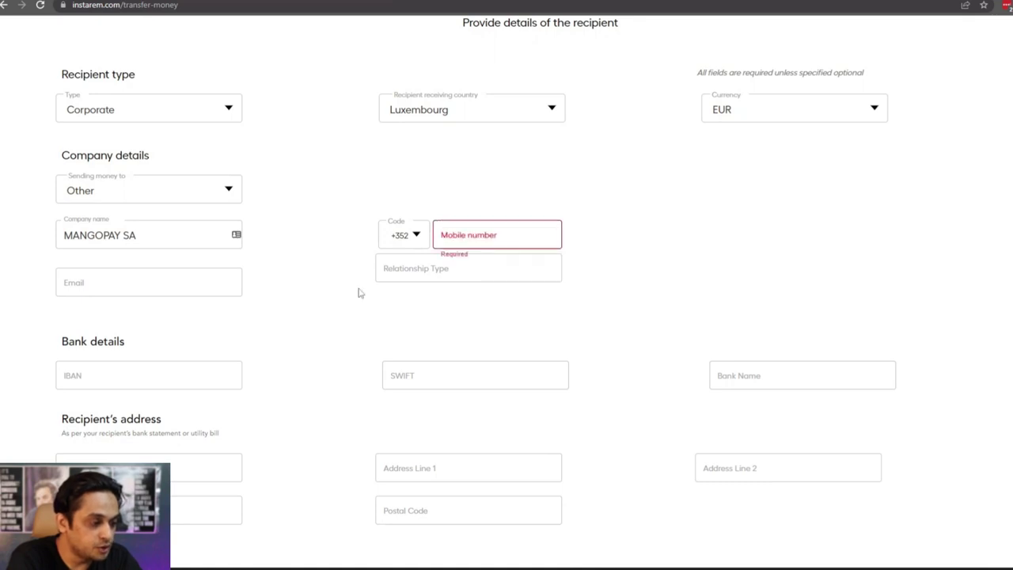
{"action": "key", "text": "alt+Tab"}
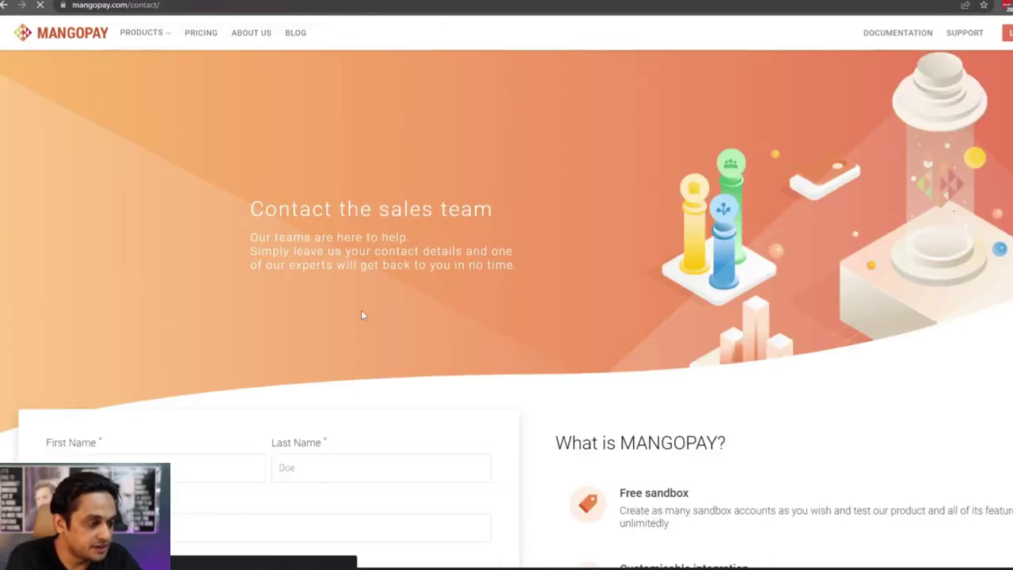
{"action": "scroll", "coordinate": [481, 372], "scroll_direction": "down", "scroll_amount": 8}
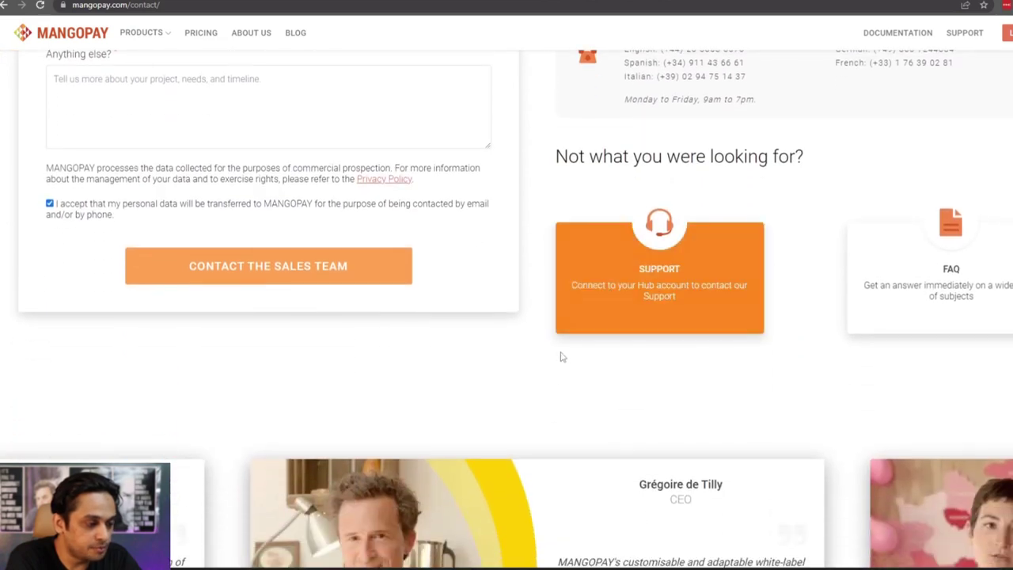
{"action": "scroll", "coordinate": [558, 377], "scroll_direction": "up", "scroll_amount": 2}
{"action": "scroll", "coordinate": [710, 222], "scroll_direction": "up", "scroll_amount": 1}
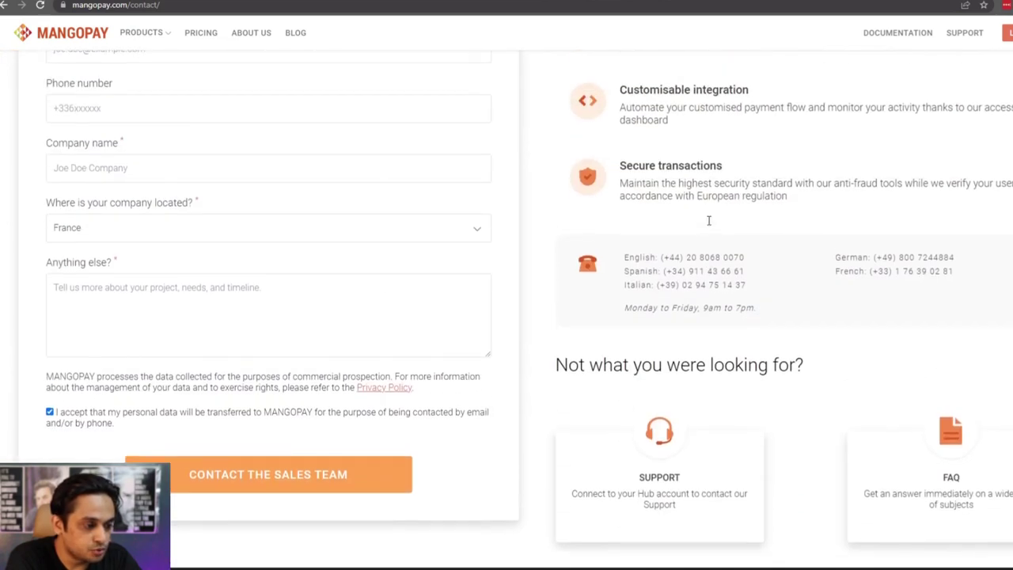
{"action": "left_click_drag", "start_coordinate": [748, 265], "coordinate": [661, 264]}
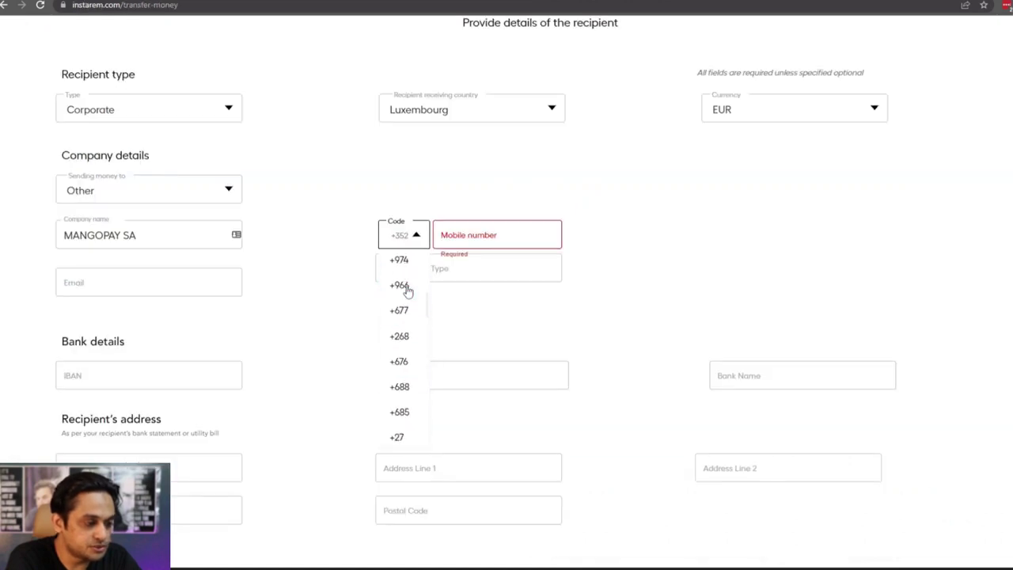
{"action": "scroll", "coordinate": [407, 288], "scroll_direction": "down", "scroll_amount": 3}
{"action": "scroll", "coordinate": [407, 291], "scroll_direction": "down", "scroll_amount": 8}
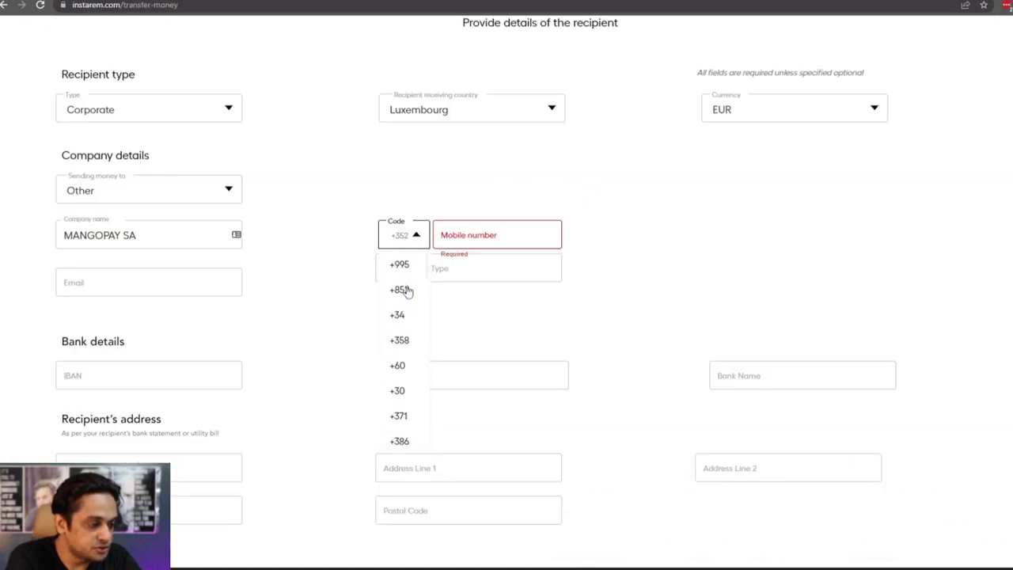
{"action": "scroll", "coordinate": [407, 290], "scroll_direction": "down", "scroll_amount": 4}
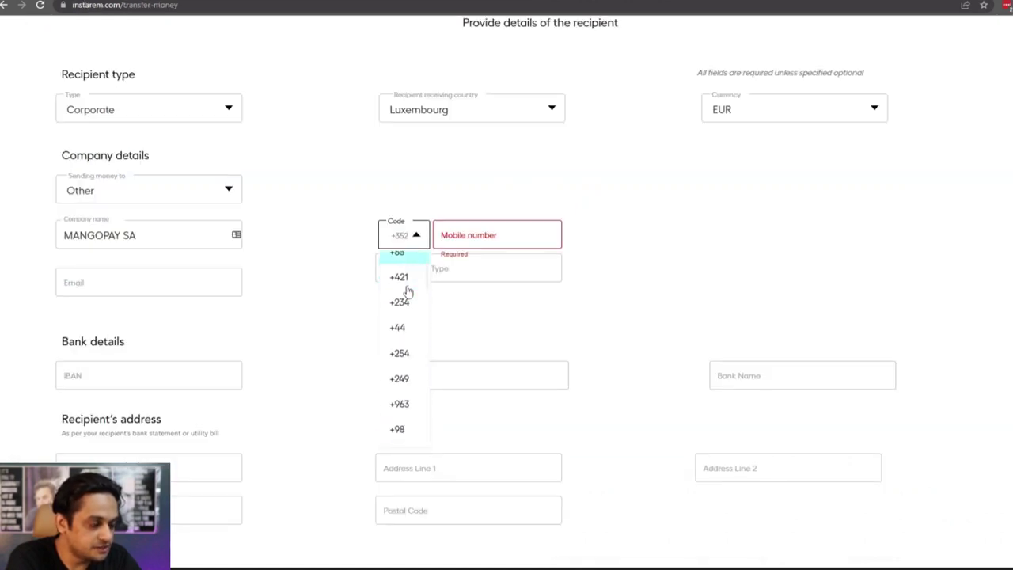
{"action": "left_click", "coordinate": [398, 311]}
{"action": "left_click", "coordinate": [491, 235]}
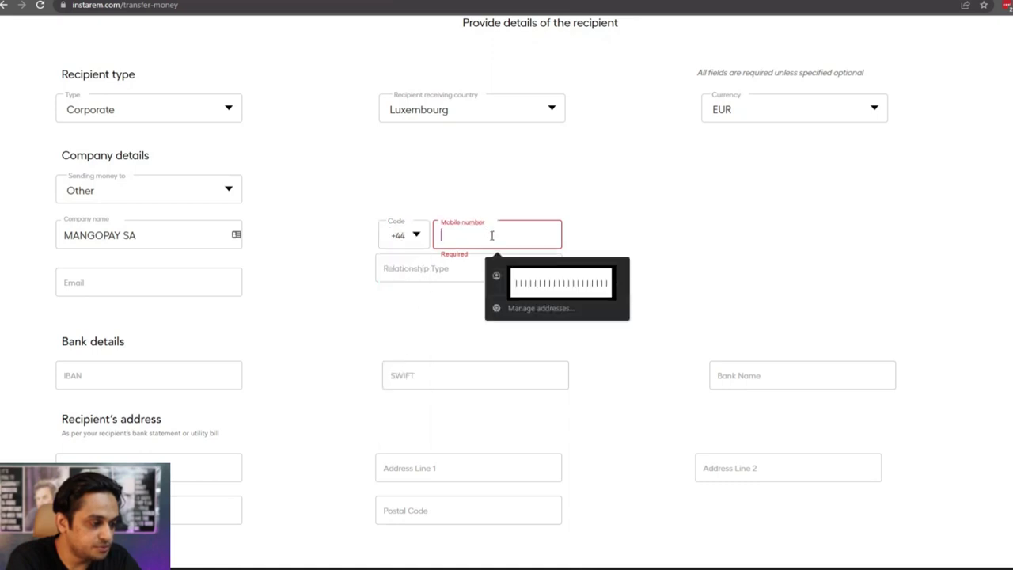
{"action": "key", "text": "ctrl+Tab"}
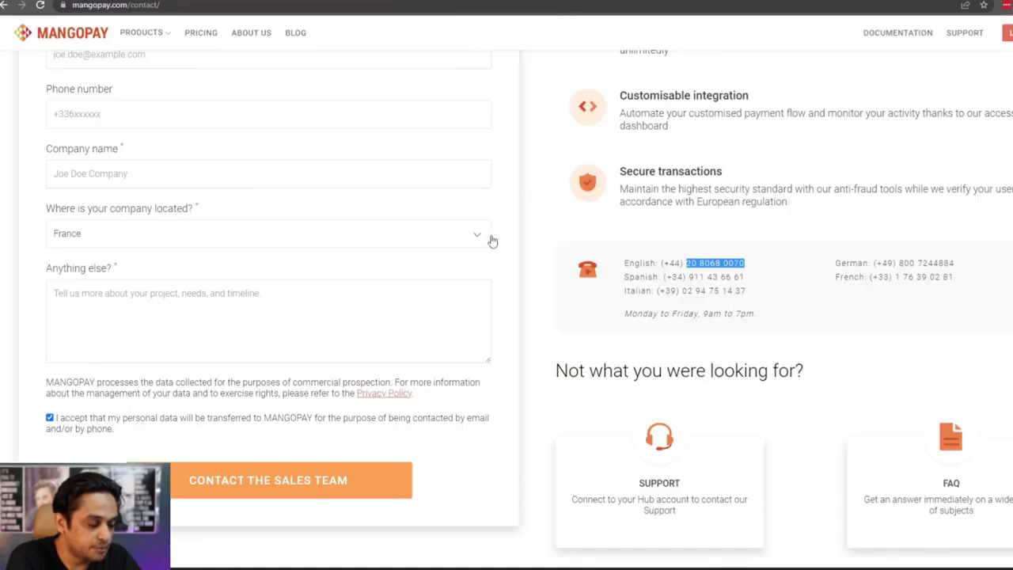
{"action": "key", "text": "ctrl+shift+Tab"}
{"action": "type", "text": "2080"}
{"action": "key", "text": "ctrl+Tab"}
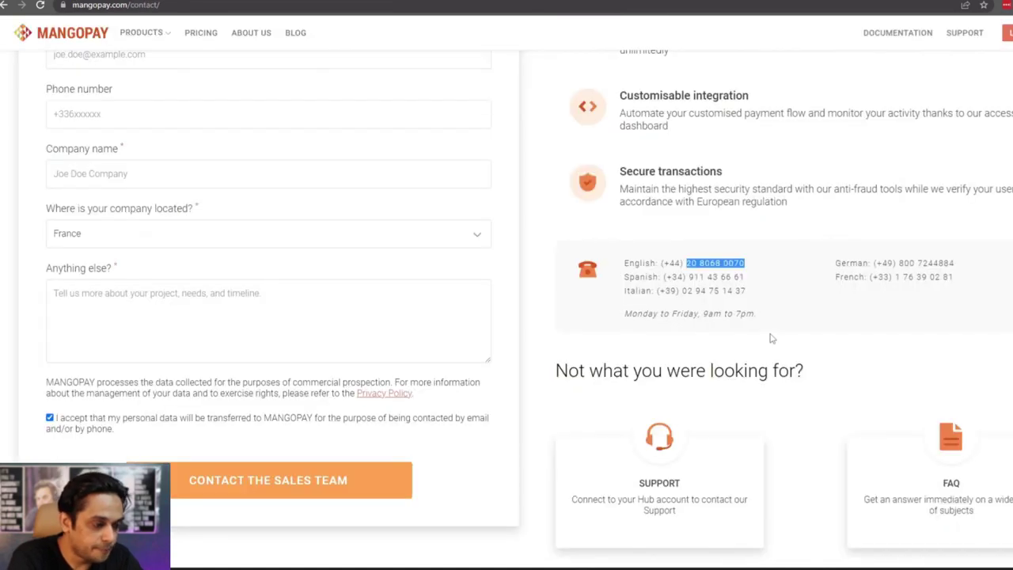
{"action": "key", "text": "ctrl+shift+Tab"}
{"action": "key", "text": "ctrl+Tab"}
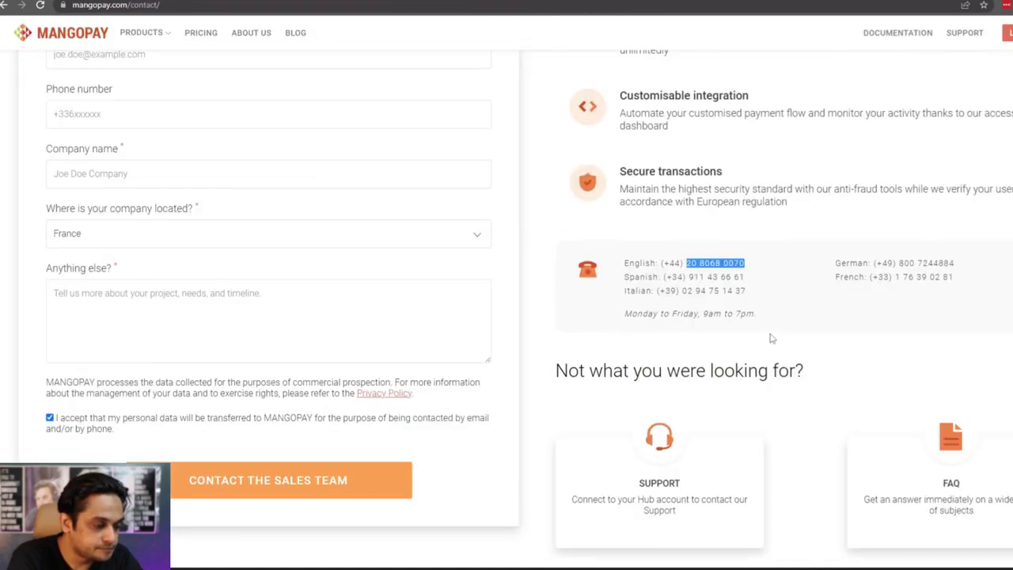
{"action": "key", "text": "ctrl+shift+Tab"}
{"action": "type", "text": "0"}
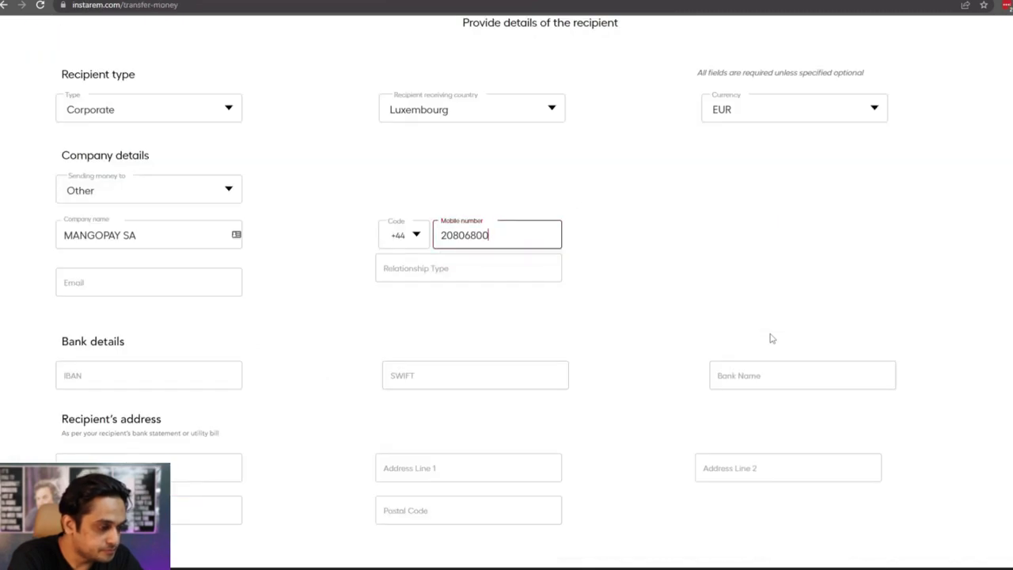
{"action": "key", "text": "ctrl+Tab"}
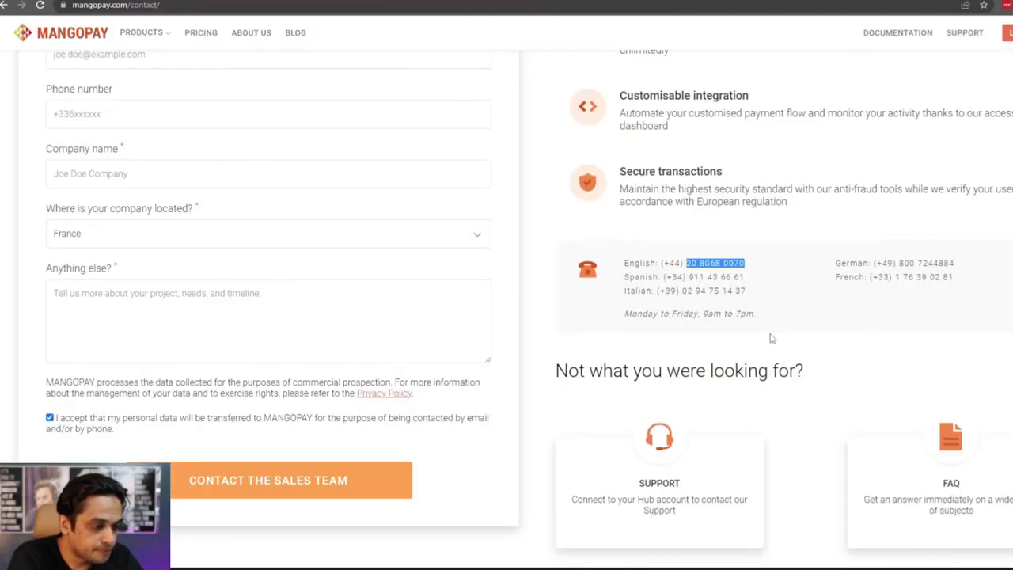
{"action": "key", "text": "ctrl+shift+Tab"}
{"action": "type", "text": "0"}
{"action": "key", "text": "Tab"}
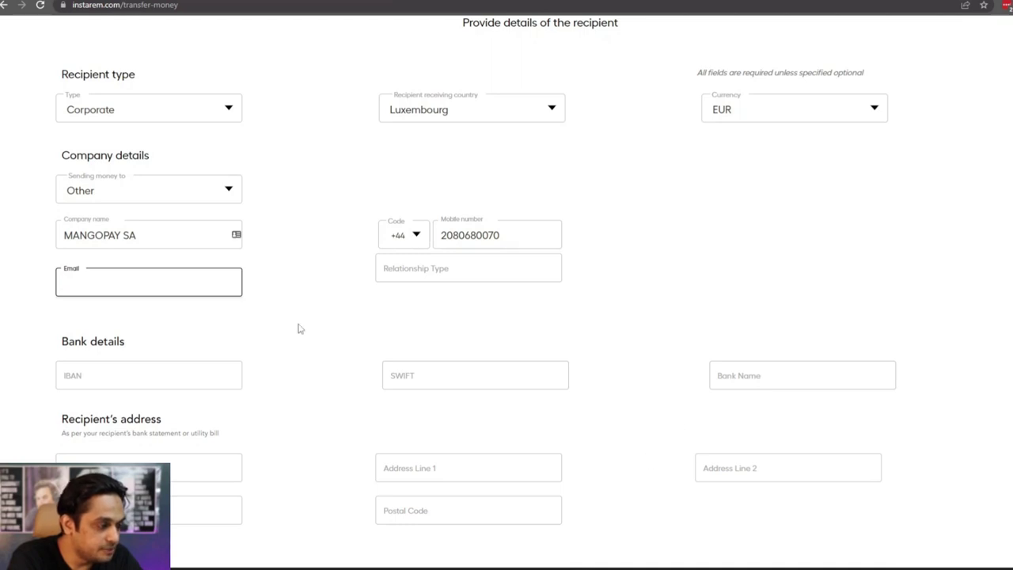
Step: Clear the phone number selection and browse the MANGOPAY contact page further
{"action": "scroll", "coordinate": [300, 329], "scroll_direction": "down", "scroll_amount": 1}
{"action": "key", "text": "ctrl+Tab"}
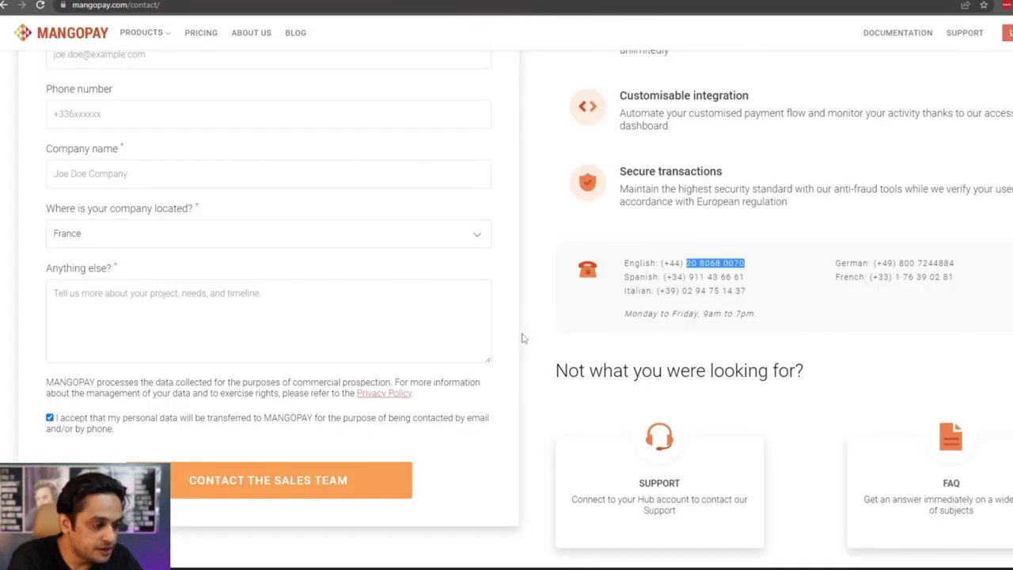
{"action": "left_click", "coordinate": [539, 335]}
{"action": "scroll", "coordinate": [541, 334], "scroll_direction": "down", "scroll_amount": 3}
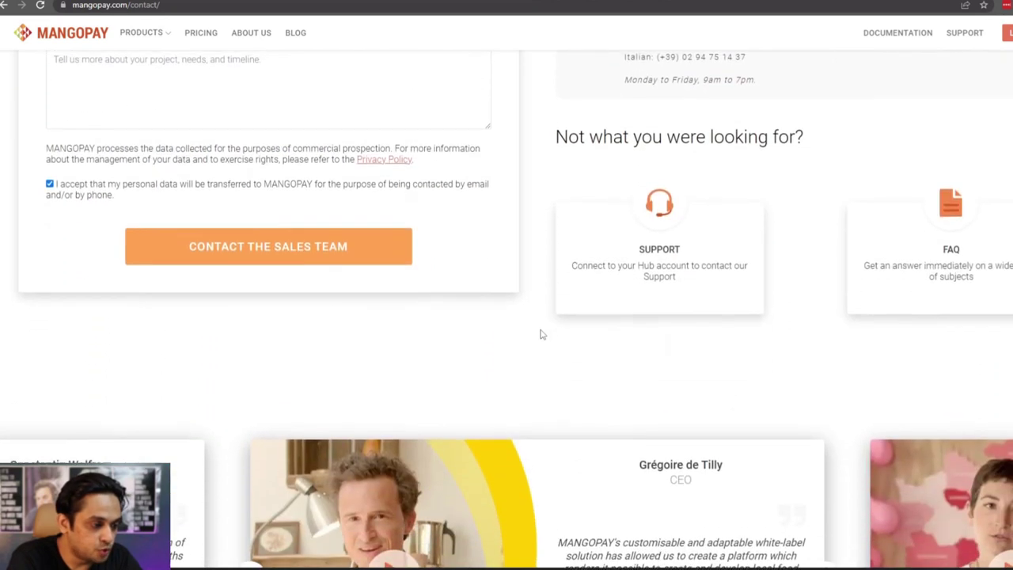
{"action": "scroll", "coordinate": [540, 332], "scroll_direction": "down", "scroll_amount": 10}
{"action": "left_click", "coordinate": [576, 299]}
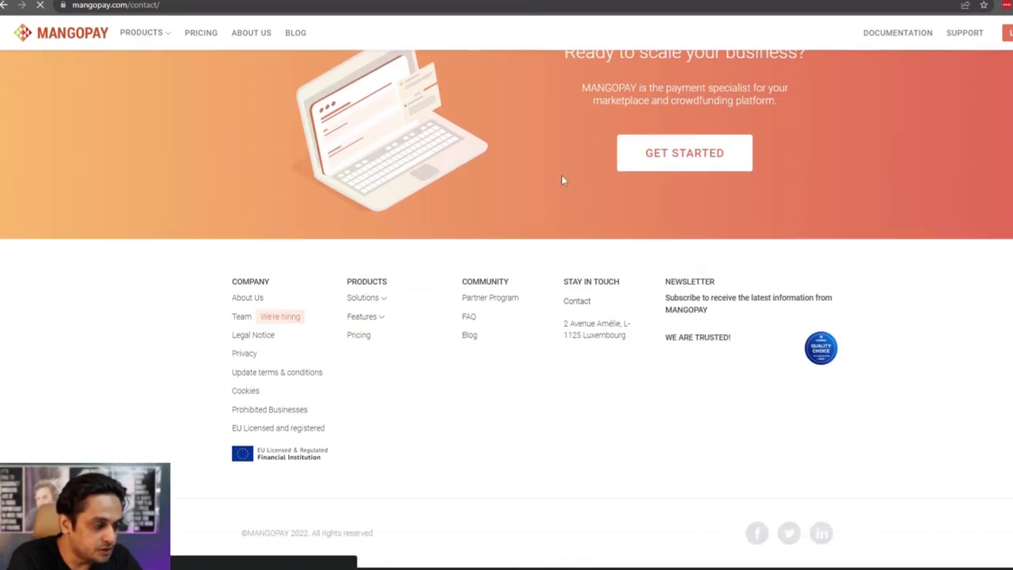
{"action": "scroll", "coordinate": [561, 181], "scroll_direction": "down", "scroll_amount": 6}
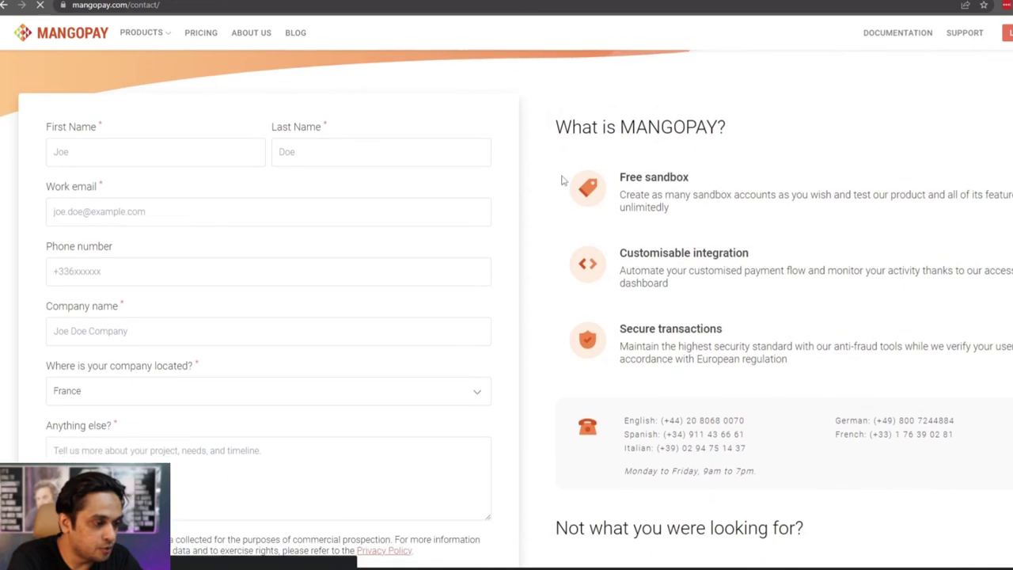
{"action": "scroll", "coordinate": [536, 162], "scroll_direction": "up", "scroll_amount": 6}
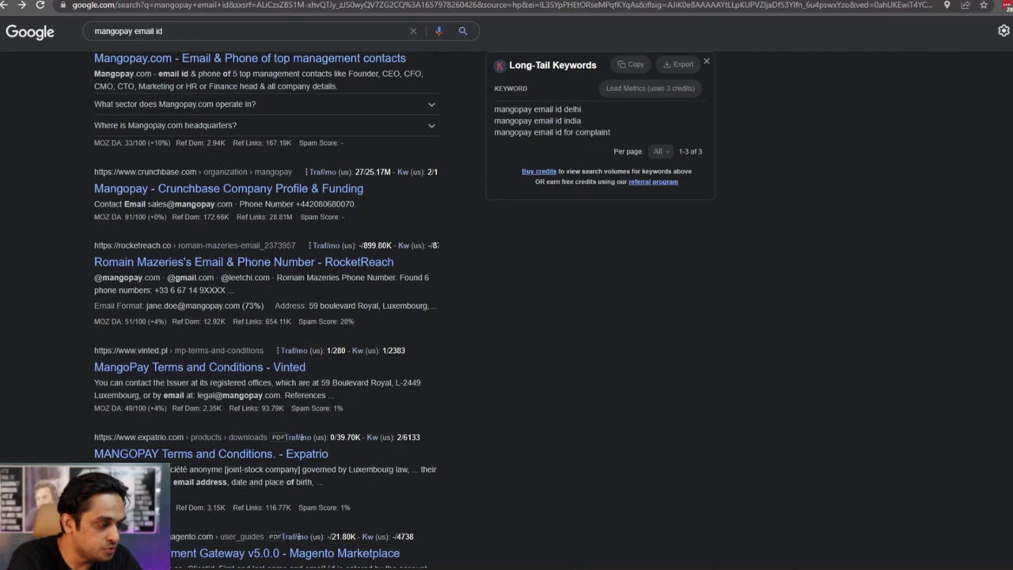
Step: Paste a contact email address into the recipient Email field
{"action": "left_click_drag", "start_coordinate": [148, 204], "coordinate": [232, 204]}
{"action": "key", "text": "ctrl+c"}
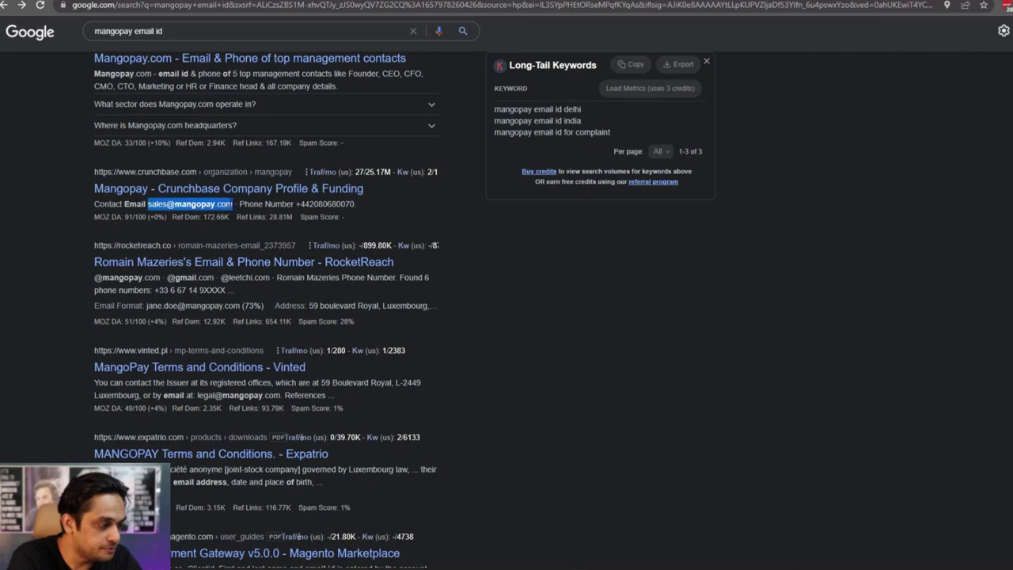
{"action": "left_click", "coordinate": [64, 203]}
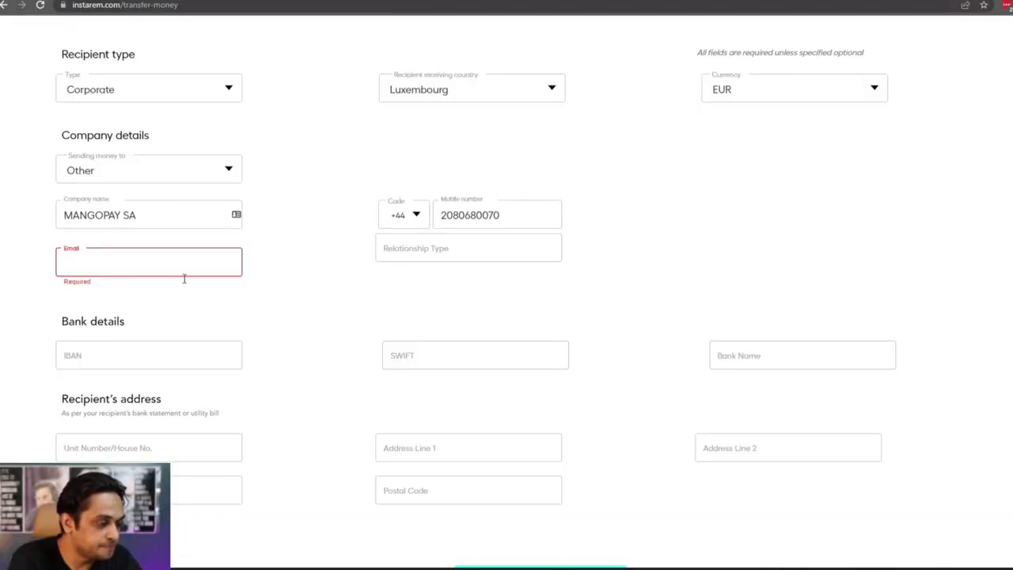
{"action": "key", "text": "ctrl+v"}
{"action": "left_click", "coordinate": [284, 269]}
Step: Replace the email with the Expatrio service address from the PDF, removing the trailing period
{"action": "key", "text": "ctrl+Tab"}
{"action": "left_click_drag", "start_coordinate": [560, 323], "coordinate": [479, 327]}
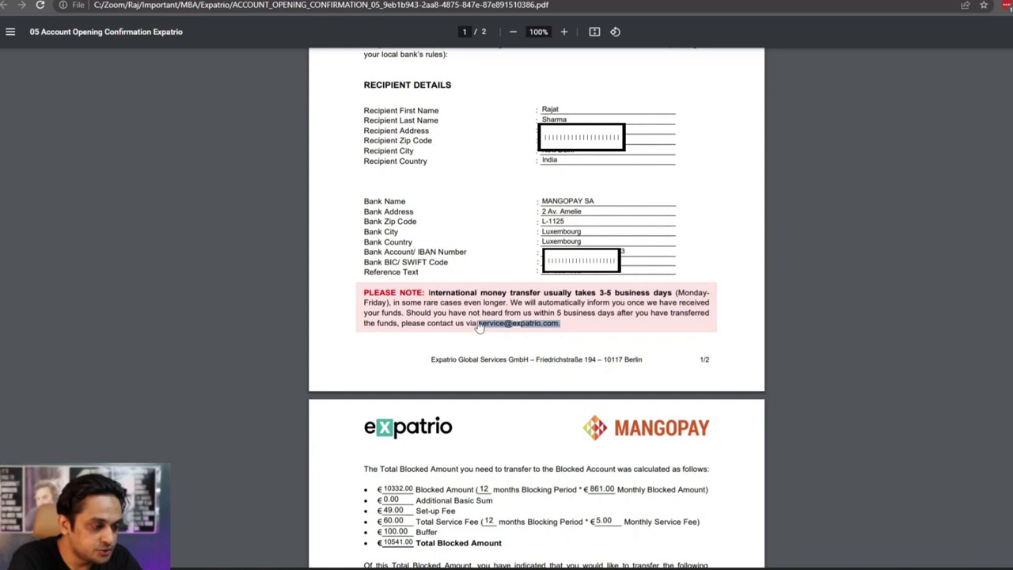
{"action": "left_click", "coordinate": [587, 326]}
{"action": "key", "text": "ctrl+shift+Tab"}
{"action": "left_click", "coordinate": [203, 267]}
{"action": "key", "text": "ctrl+a"}
{"action": "key", "text": "ctrl+v"}
{"action": "key", "text": "BackSpace"}
{"action": "left_click", "coordinate": [387, 257]}
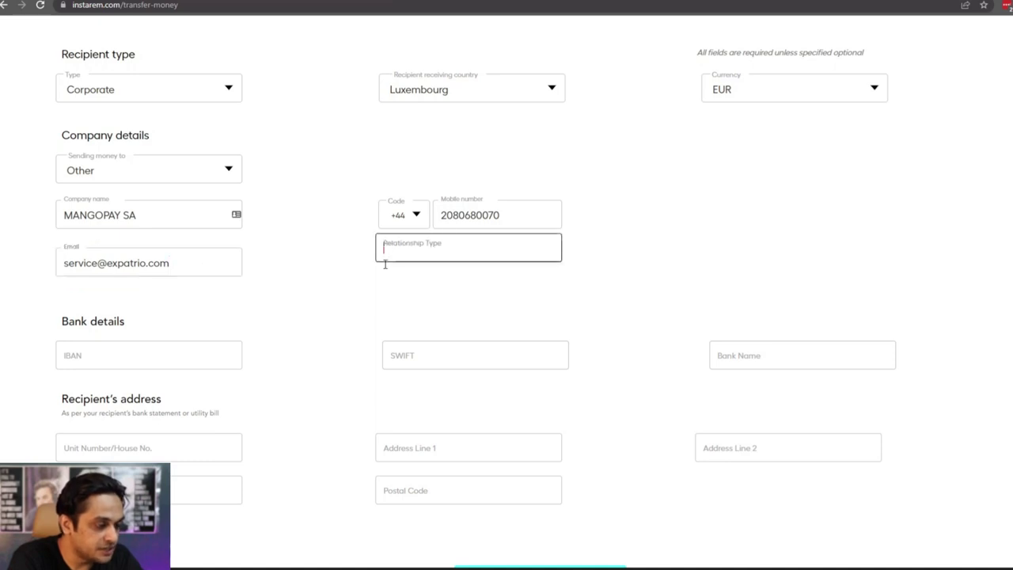
Step: Set the relationship type to 'Blocked account company - Expatrio'
{"action": "left_click", "coordinate": [319, 268]}
{"action": "scroll", "coordinate": [356, 285], "scroll_direction": "up", "scroll_amount": 1}
{"action": "left_click", "coordinate": [398, 301]}
{"action": "type", "text": "Blocked account compan"}
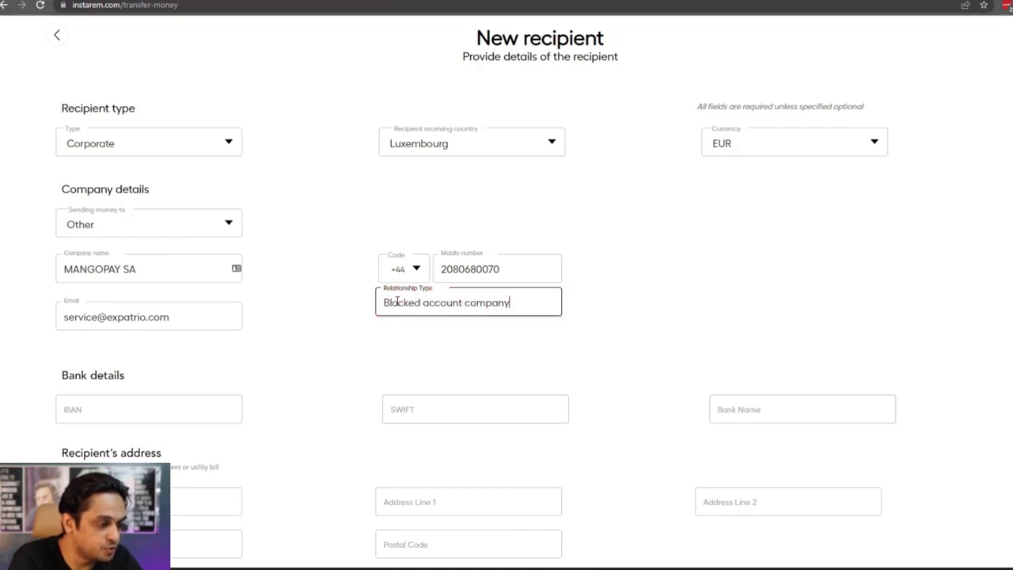
{"action": "type", "text": "y"}
{"action": "left_click", "coordinate": [339, 346]}
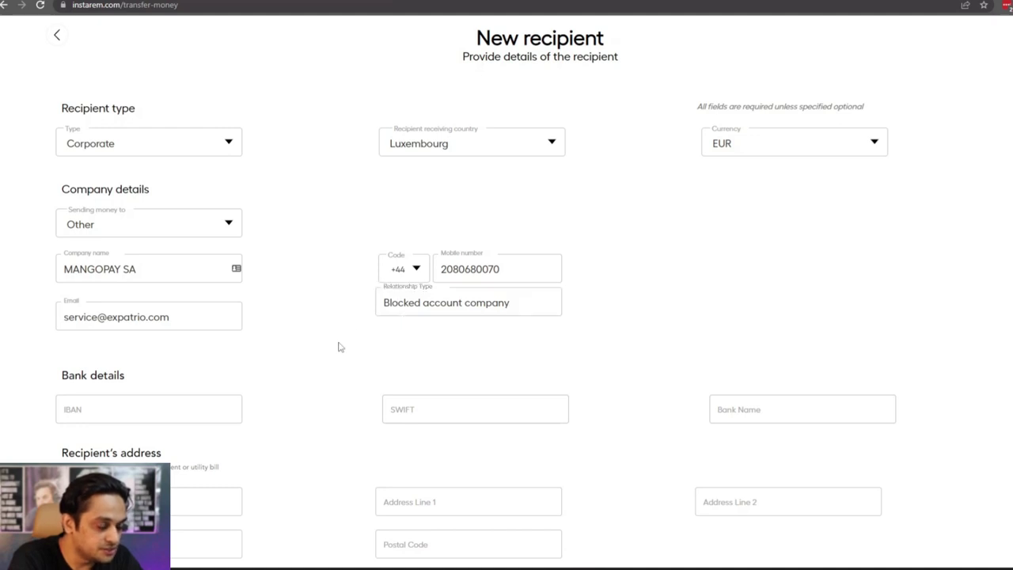
{"action": "left_click", "coordinate": [523, 302]}
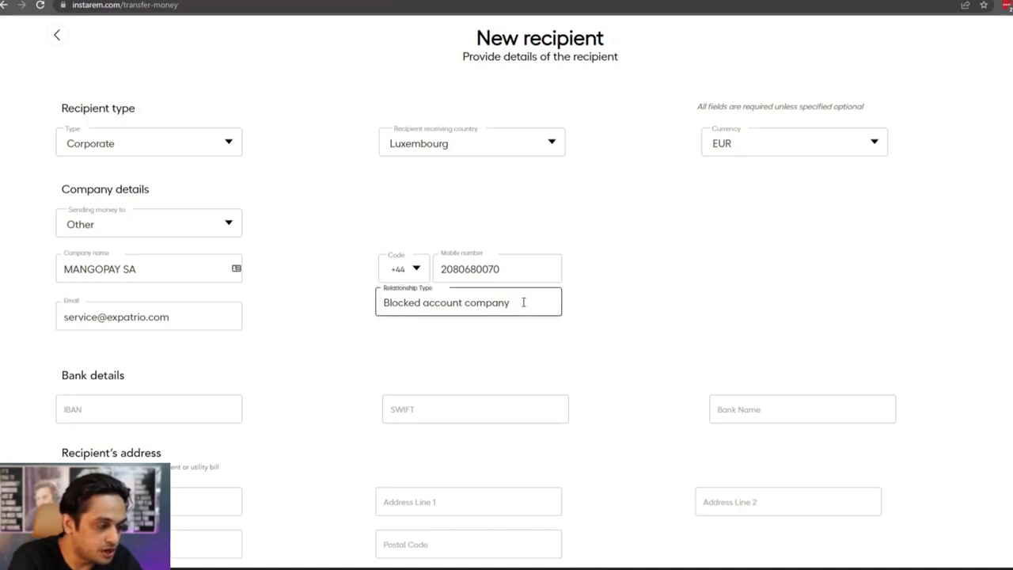
{"action": "type", "text": "- Expatrio"}
{"action": "left_click", "coordinate": [281, 361]}
Step: Paste MANGOPAY's IBAN from the confirmation PDF into the IBAN field
{"action": "left_click", "coordinate": [205, 399]}
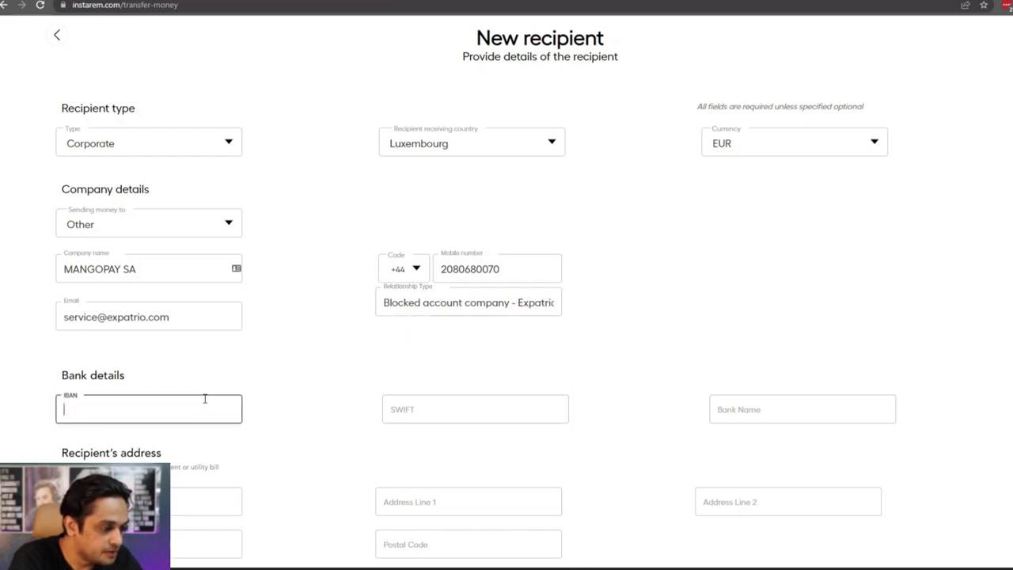
{"action": "key", "text": "ctrl+Tab"}
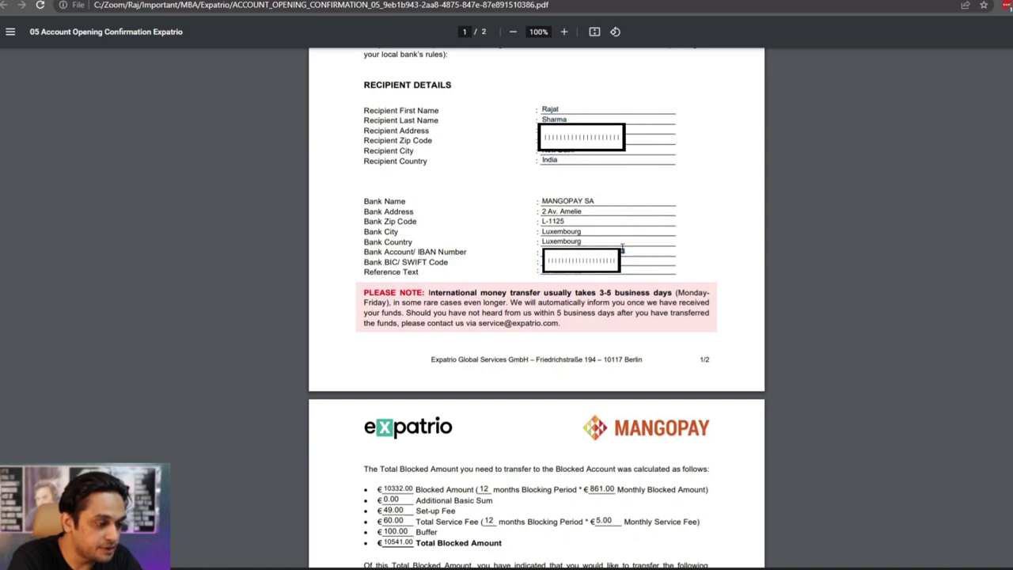
{"action": "key", "text": "alt+Tab"}
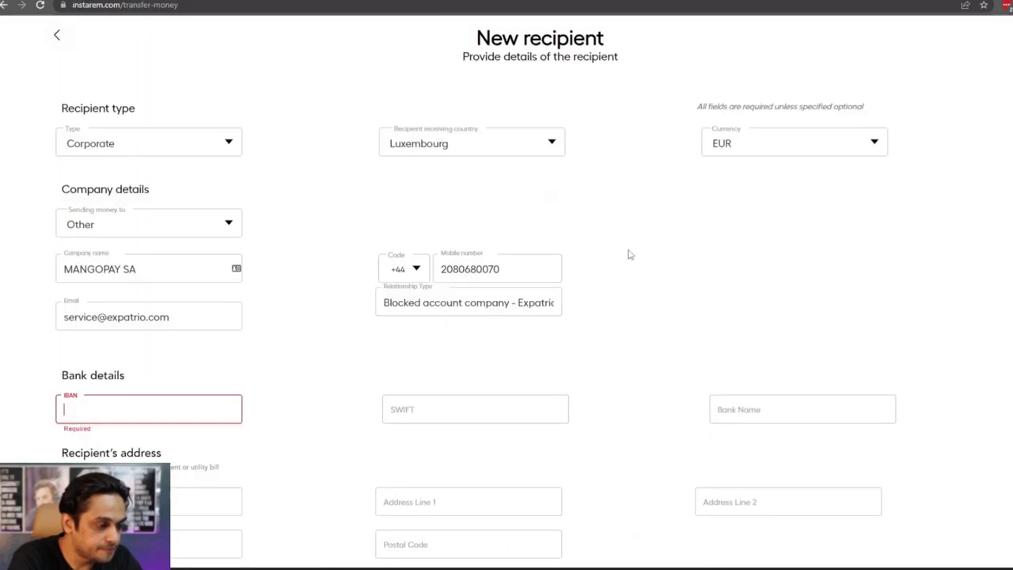
{"action": "key", "text": "ctrl+v"}
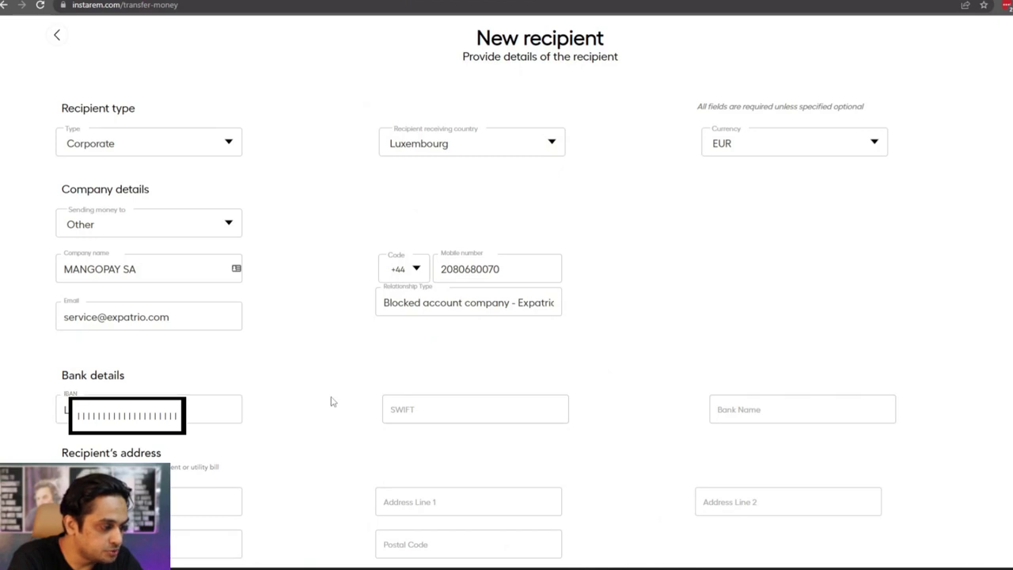
{"action": "scroll", "coordinate": [331, 402], "scroll_direction": "down", "scroll_amount": 2}
{"action": "key", "text": "alt+Tab"}
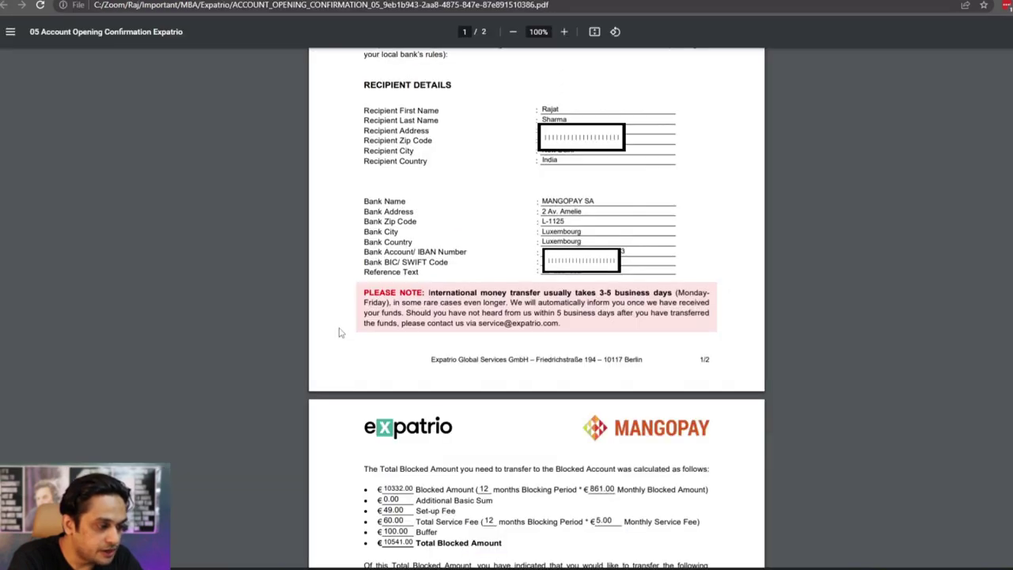
Step: Enter house number 2 after checking the bank address in the PDF
{"action": "key", "text": "alt+Tab"}
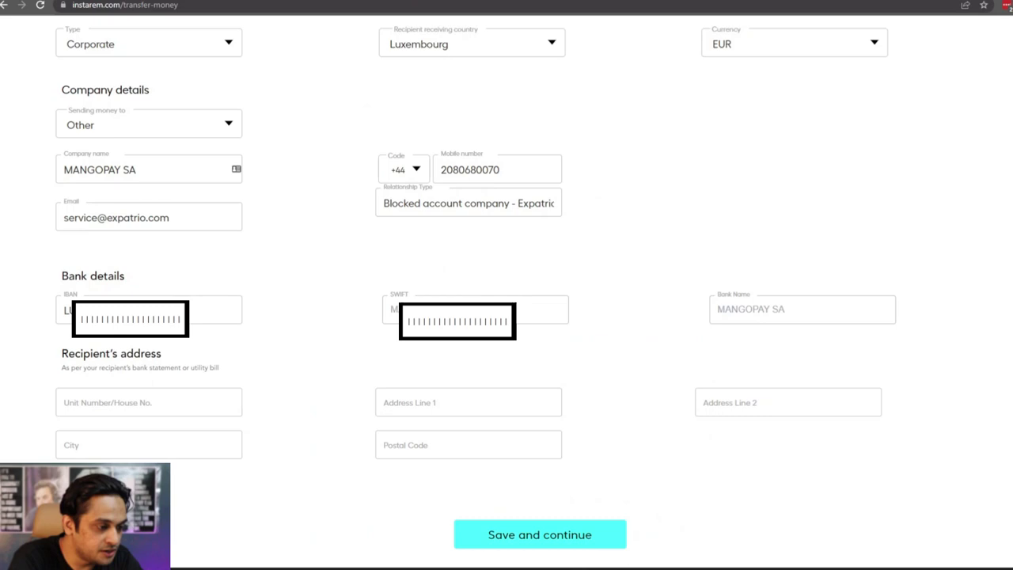
{"action": "scroll", "coordinate": [324, 345], "scroll_direction": "down", "scroll_amount": 1}
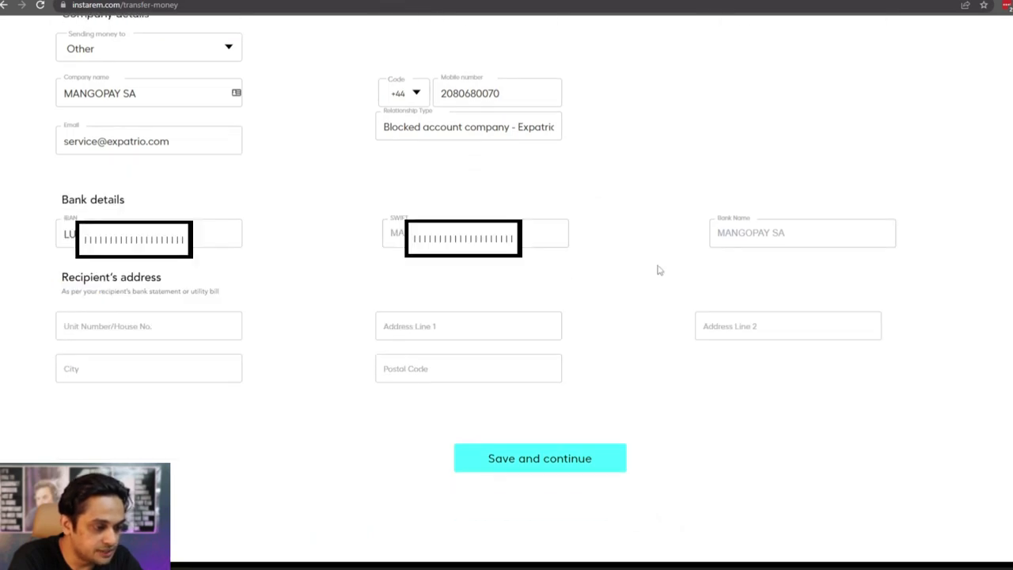
{"action": "scroll", "coordinate": [319, 336], "scroll_direction": "down", "scroll_amount": 1}
{"action": "left_click", "coordinate": [171, 268]}
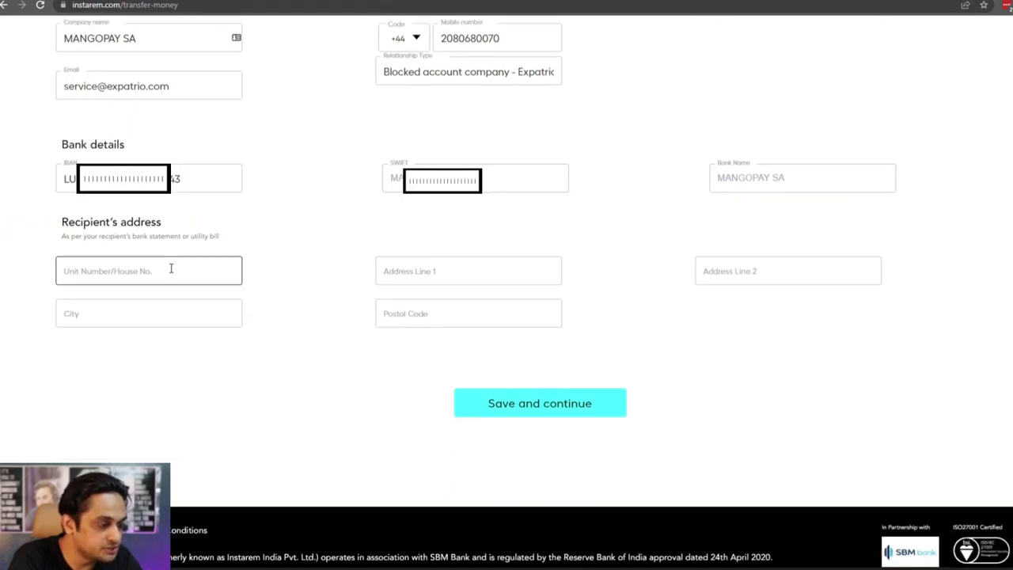
{"action": "key", "text": "alt+Tab"}
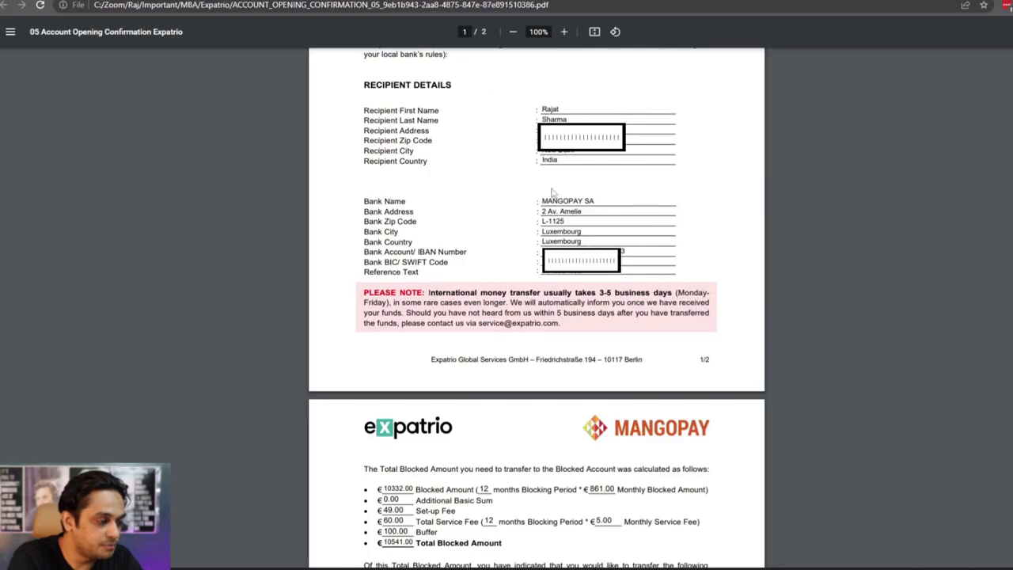
{"action": "left_click_drag", "start_coordinate": [589, 211], "coordinate": [580, 211]}
{"action": "left_click", "coordinate": [580, 212]}
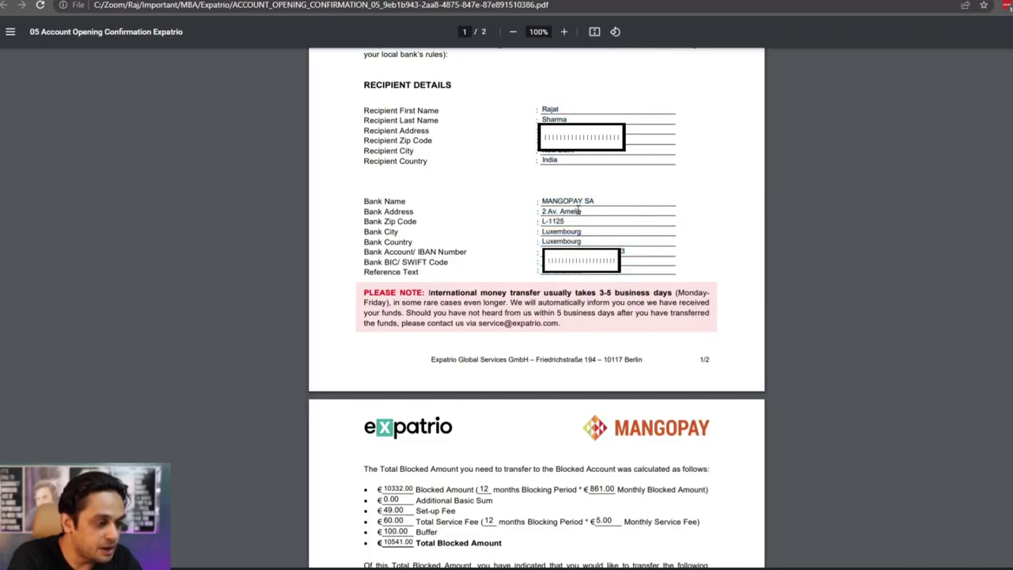
{"action": "scroll", "coordinate": [486, 230], "scroll_direction": "down", "scroll_amount": 1}
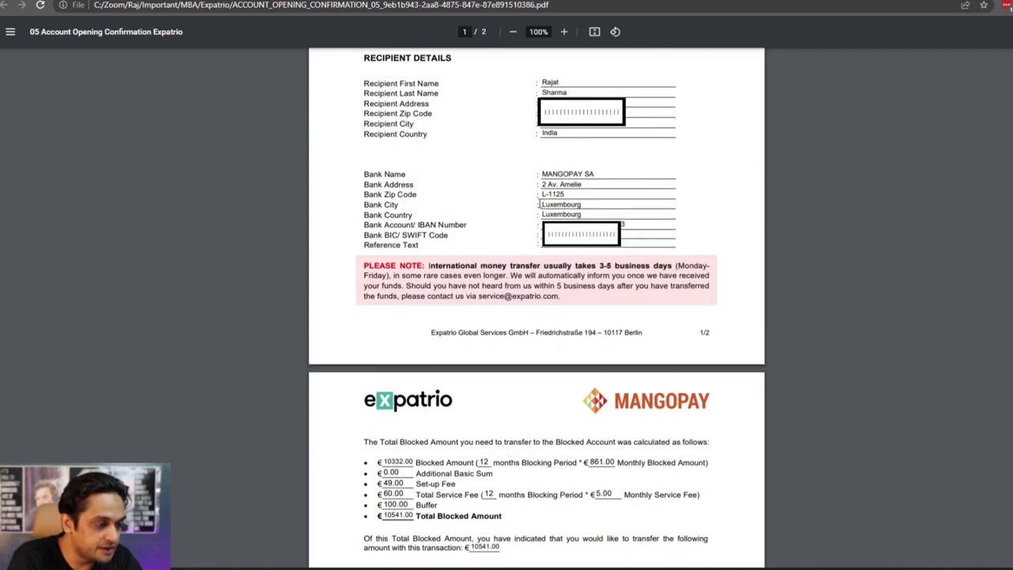
{"action": "key", "text": "ctrl+Tab"}
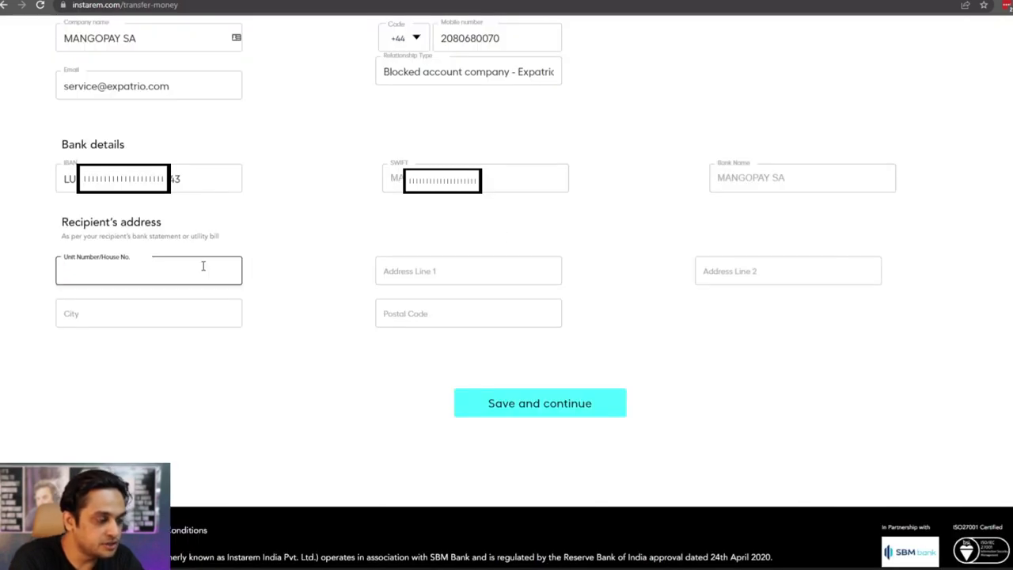
{"action": "type", "text": "2"}
{"action": "key", "text": "Tab"}
Step: Fill Address Line 1 with 'Avenue Amelie', pasting Amelie from the bank address
{"action": "key", "text": "ctrl+shift+Tab"}
{"action": "key", "text": "ctrl+Tab"}
{"action": "type", "text": "Avenye"}
{"action": "key", "text": "BackSpace"}
{"action": "key", "text": "BackSpace"}
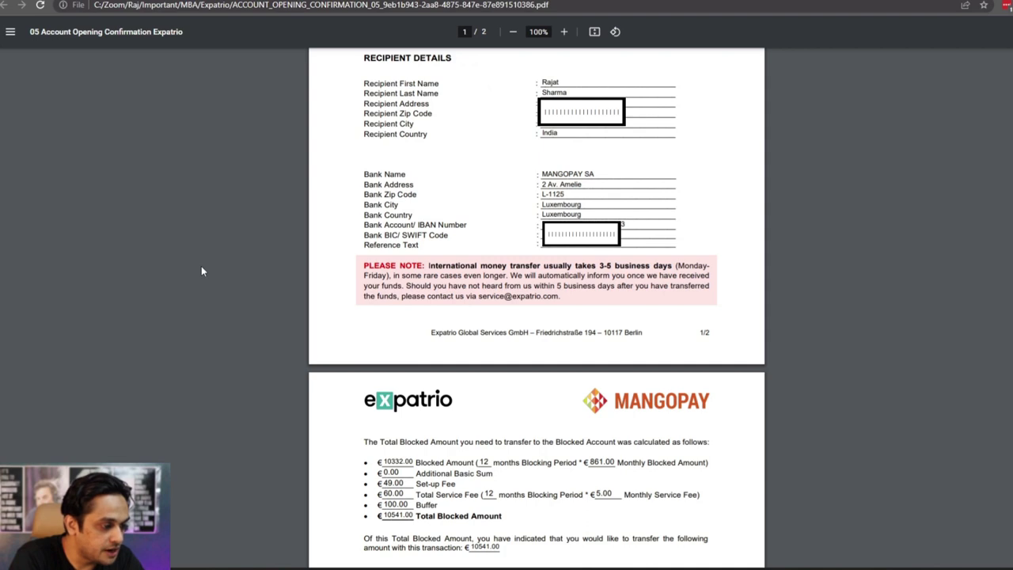
{"action": "double_click", "coordinate": [561, 184]}
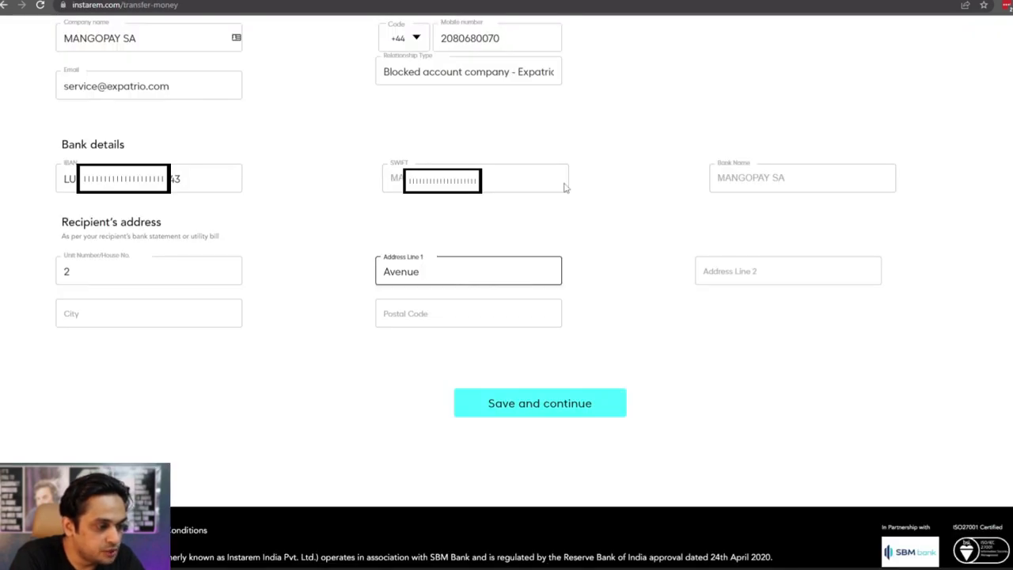
{"action": "type", "text": "Amelie"}
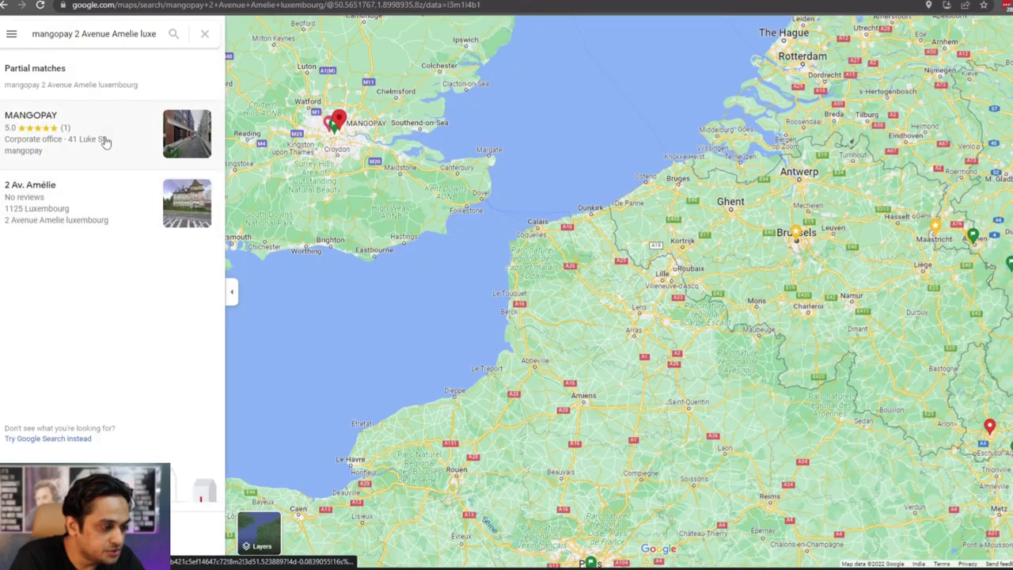
Step: Open the 2 Av. Amélie place result and look around it in Street View
{"action": "left_click", "coordinate": [102, 199]}
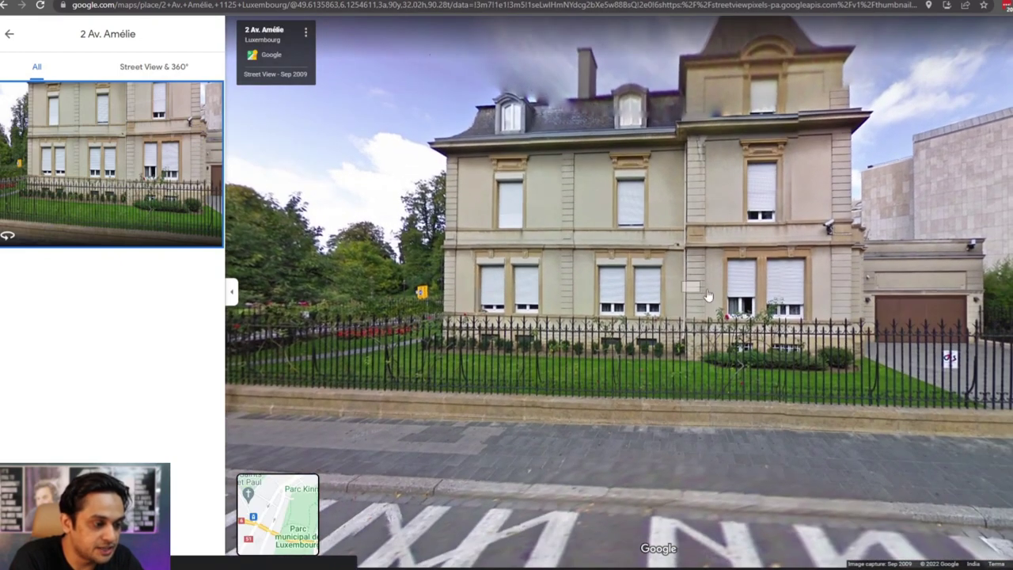
{"action": "left_click_drag", "start_coordinate": [708, 296], "coordinate": [486, 291]}
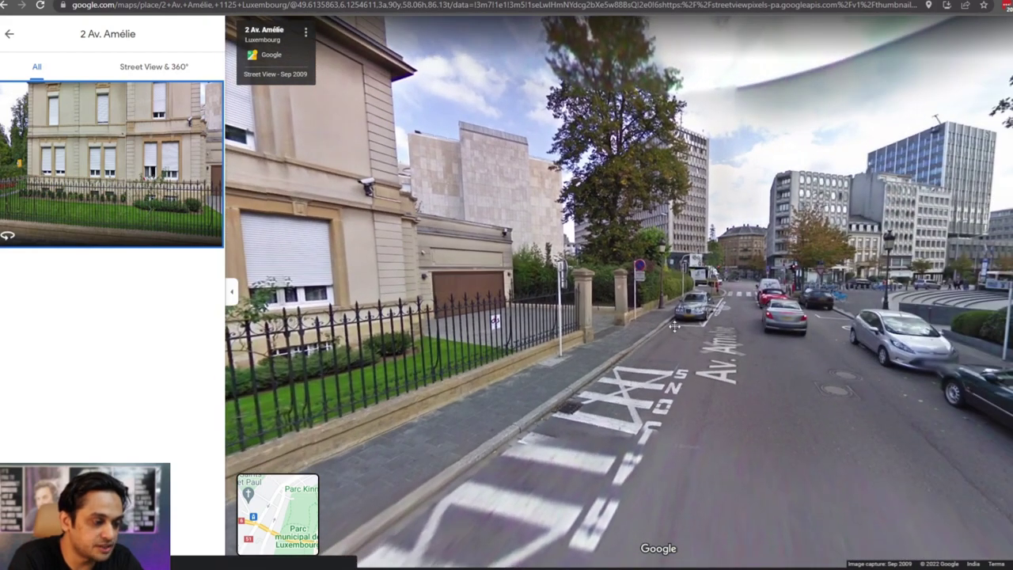
{"action": "left_click_drag", "start_coordinate": [767, 361], "coordinate": [562, 360]}
{"action": "left_click_drag", "start_coordinate": [711, 363], "coordinate": [462, 311]}
{"action": "left_click_drag", "start_coordinate": [744, 306], "coordinate": [412, 312]}
Step: Zoom out of the 3D map, then bring up the MANGOPAY contact page
{"action": "scroll", "coordinate": [660, 261], "scroll_direction": "down", "scroll_amount": 5}
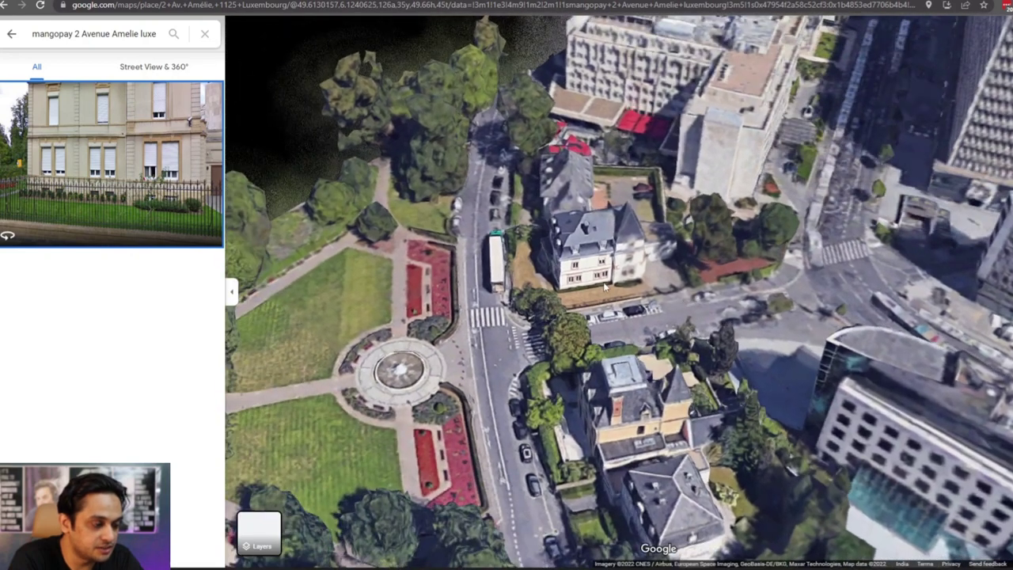
{"action": "left_click_drag", "start_coordinate": [611, 289], "coordinate": [706, 307]}
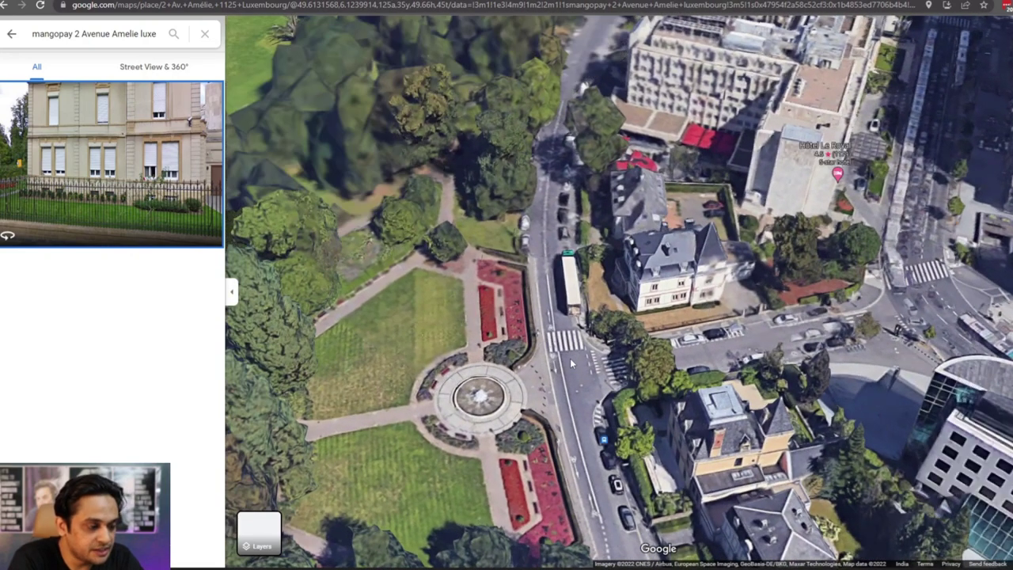
{"action": "scroll", "coordinate": [572, 362], "scroll_direction": "down", "scroll_amount": 2}
{"action": "scroll", "coordinate": [570, 358], "scroll_direction": "down", "scroll_amount": 3}
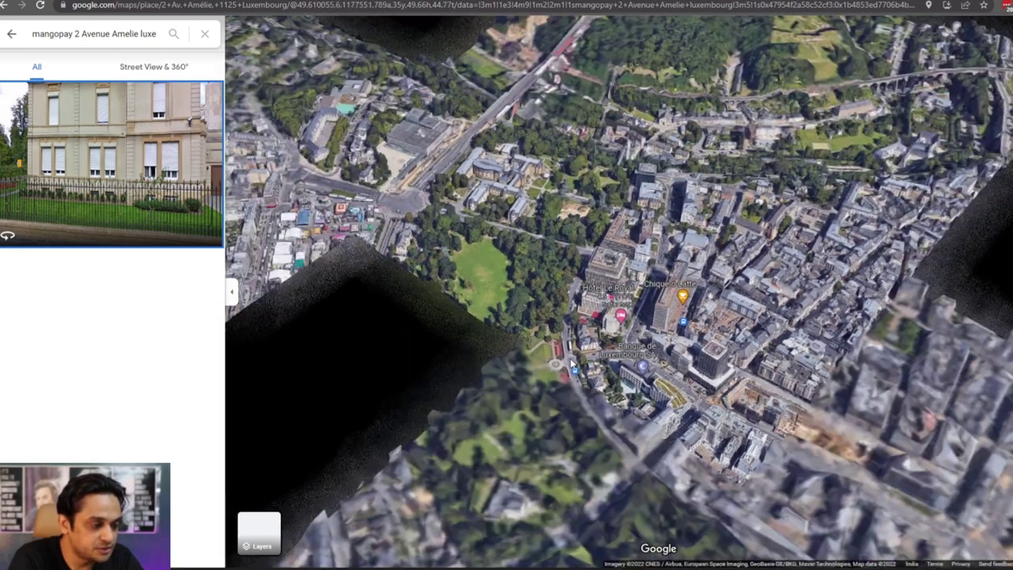
{"action": "scroll", "coordinate": [570, 357], "scroll_direction": "down", "scroll_amount": 1}
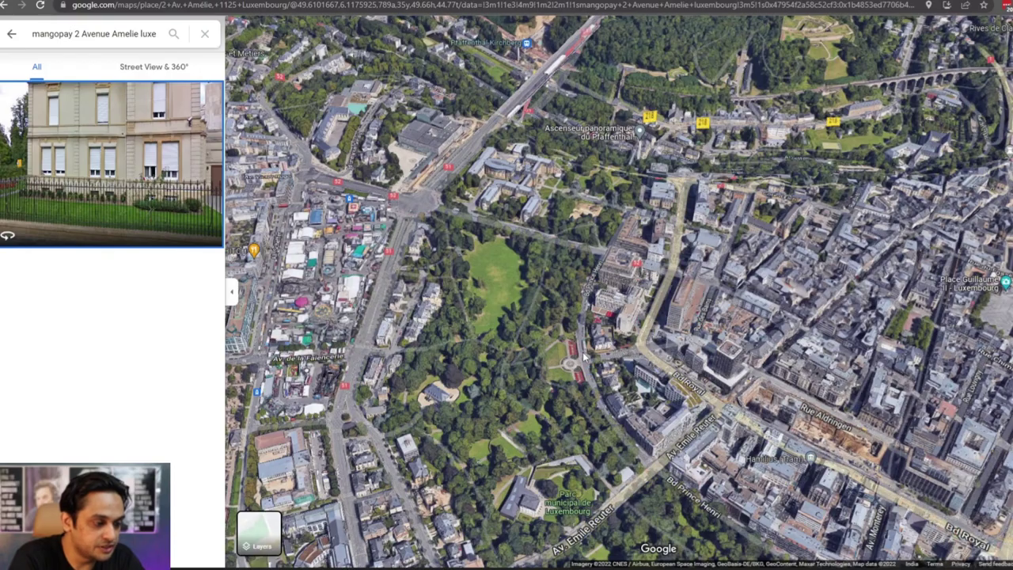
{"action": "scroll", "coordinate": [583, 352], "scroll_direction": "down", "scroll_amount": 2}
{"action": "scroll", "coordinate": [583, 356], "scroll_direction": "down", "scroll_amount": 4}
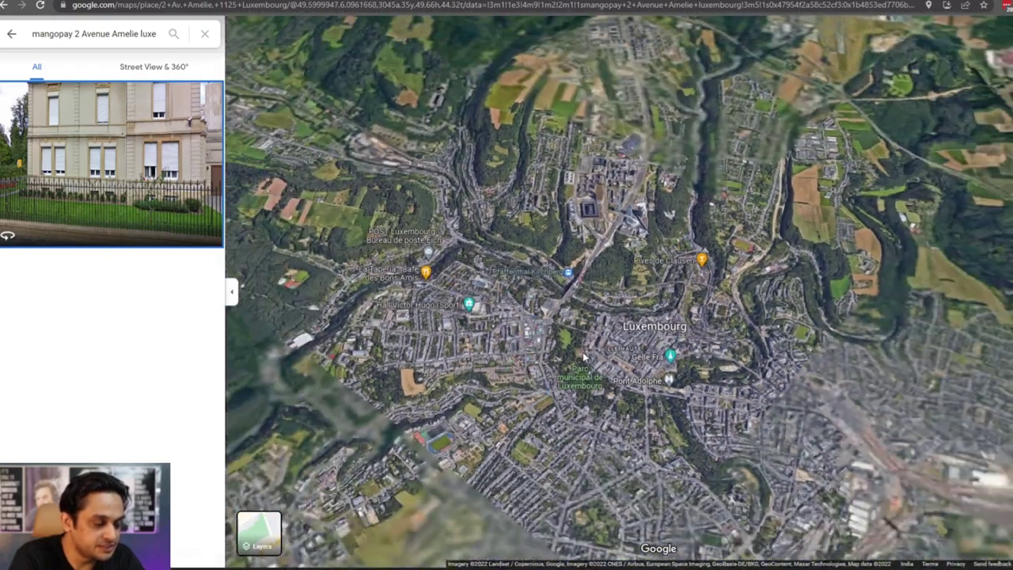
{"action": "key", "text": "ctrl+shift+Tab"}
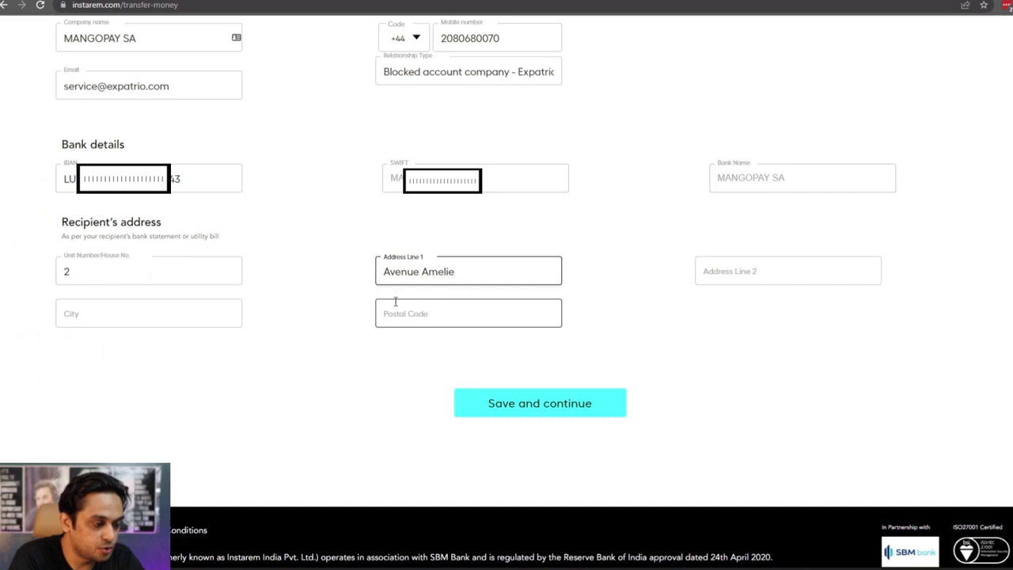
{"action": "key", "text": "ctrl+Tab"}
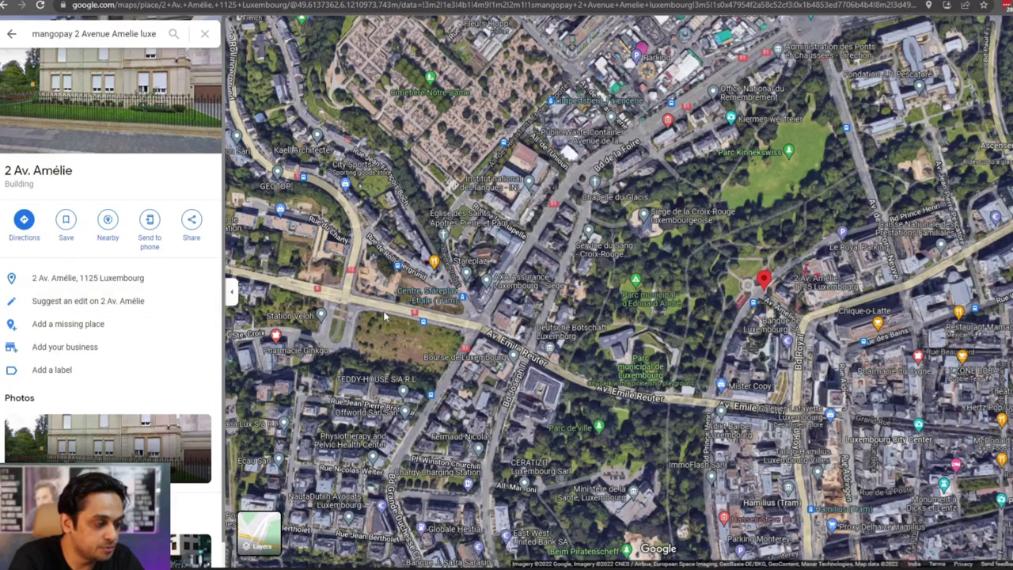
{"action": "key", "text": "ctrl+Tab"}
{"action": "scroll", "coordinate": [638, 351], "scroll_direction": "down", "scroll_amount": 2}
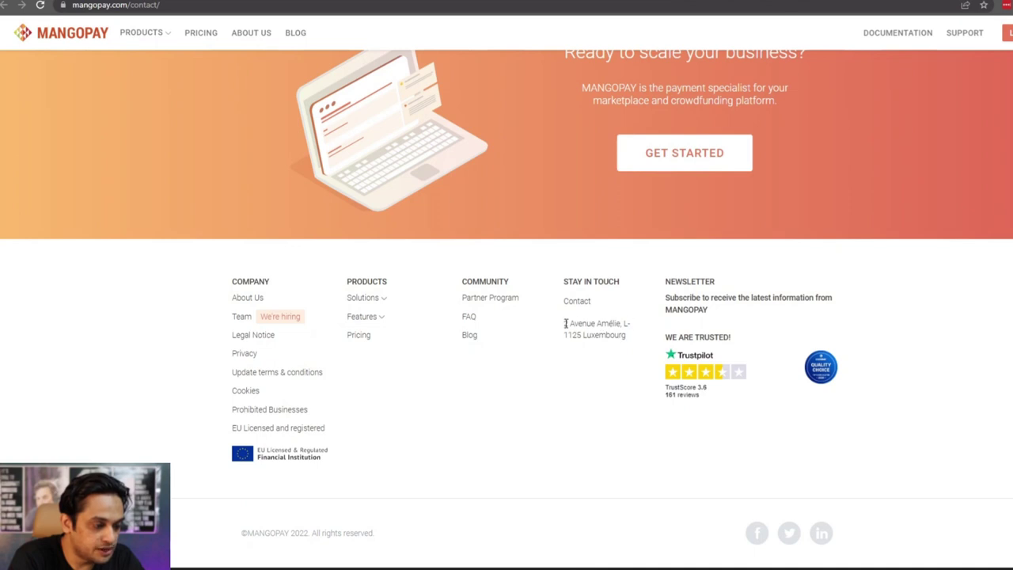
Step: Enter L-1125 as the postal code, checking the bank zip code in the PDF
{"action": "left_click_drag", "start_coordinate": [565, 324], "coordinate": [638, 345]}
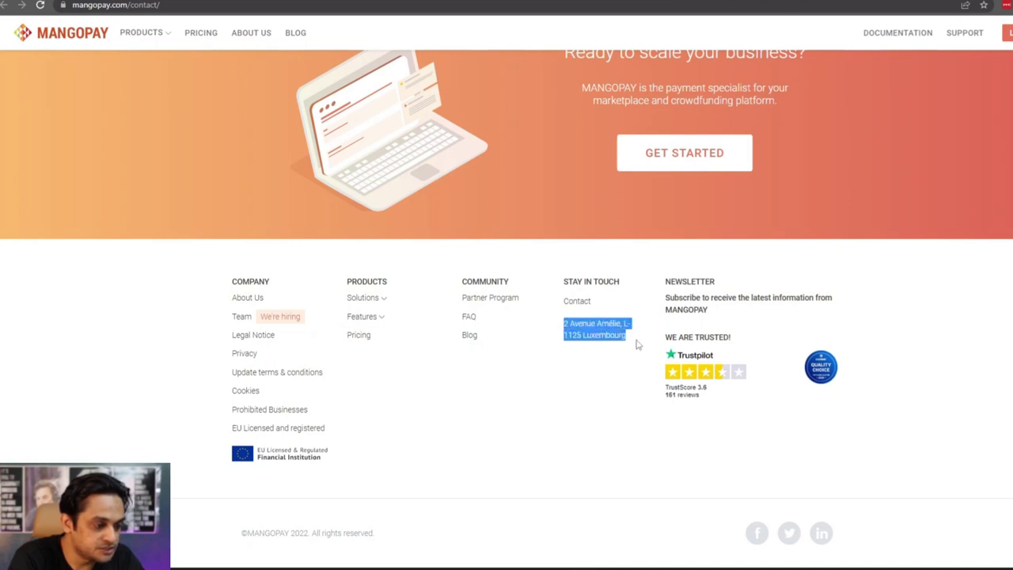
{"action": "key", "text": "ctrl+shift+Tab"}
{"action": "key", "text": "ctrl+shift+Tab"}
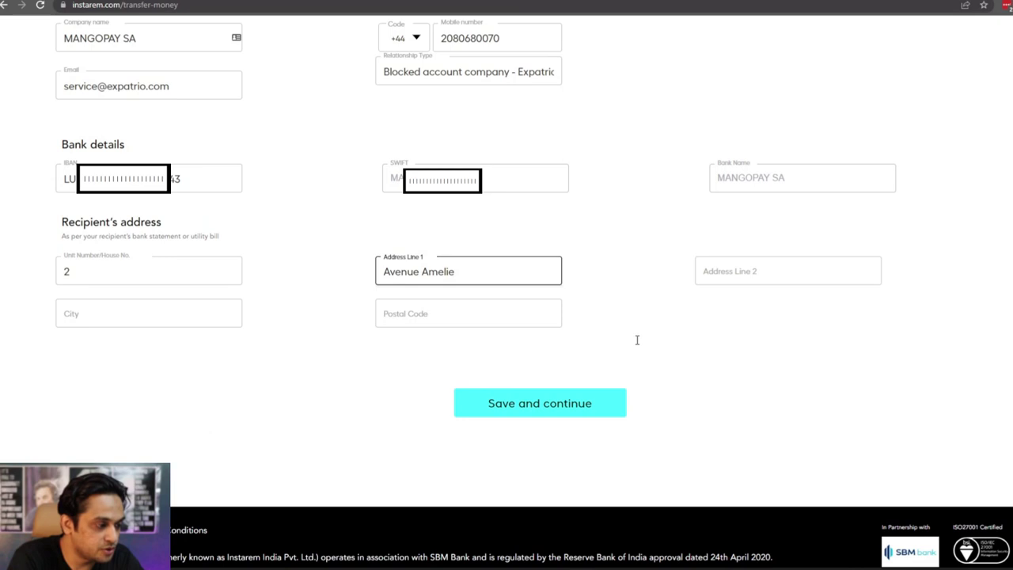
{"action": "key", "text": "ctrl+shift+Tab"}
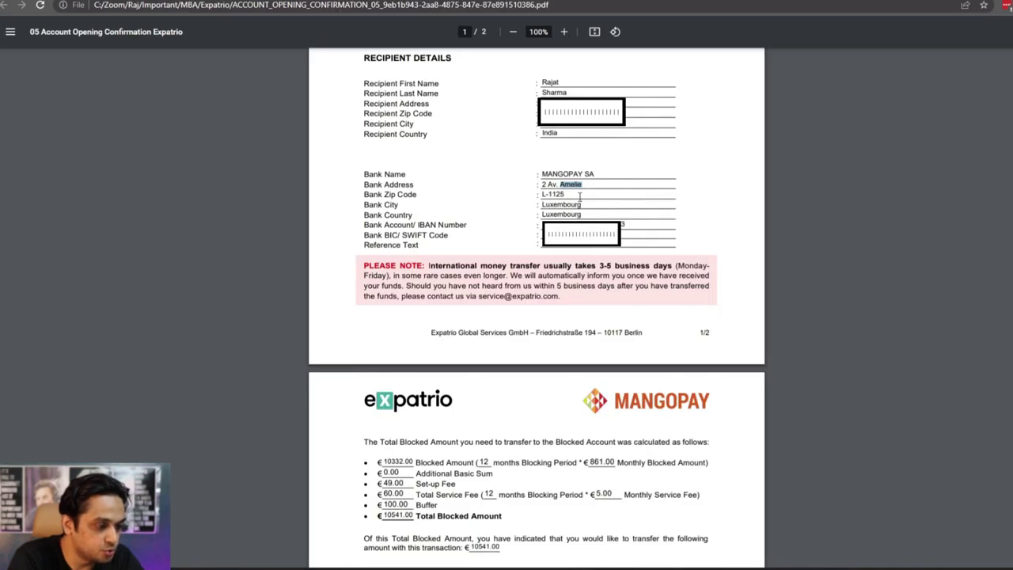
{"action": "key", "text": "ctrl+Tab"}
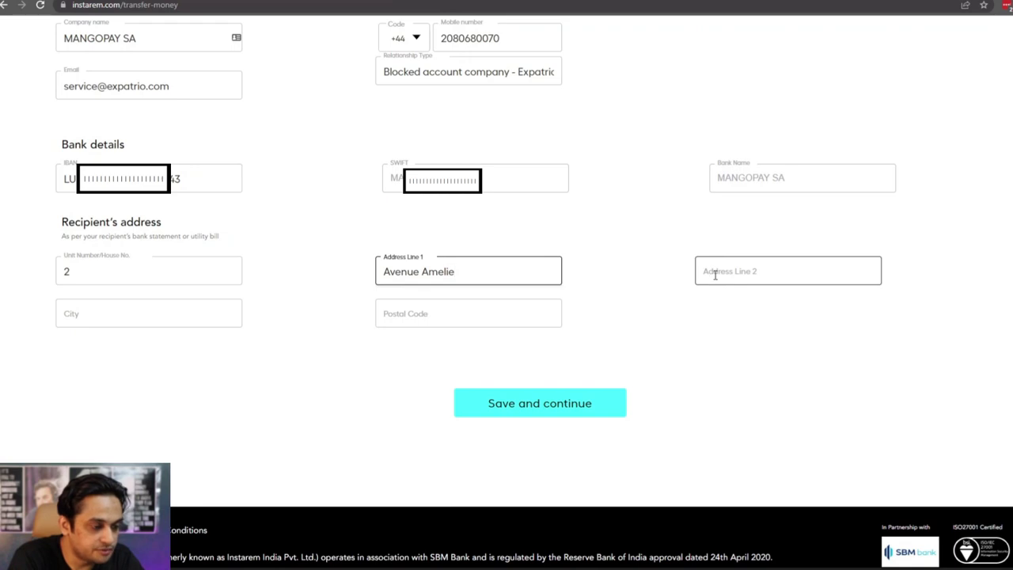
{"action": "left_click", "coordinate": [444, 313]}
{"action": "type", "text": "L"}
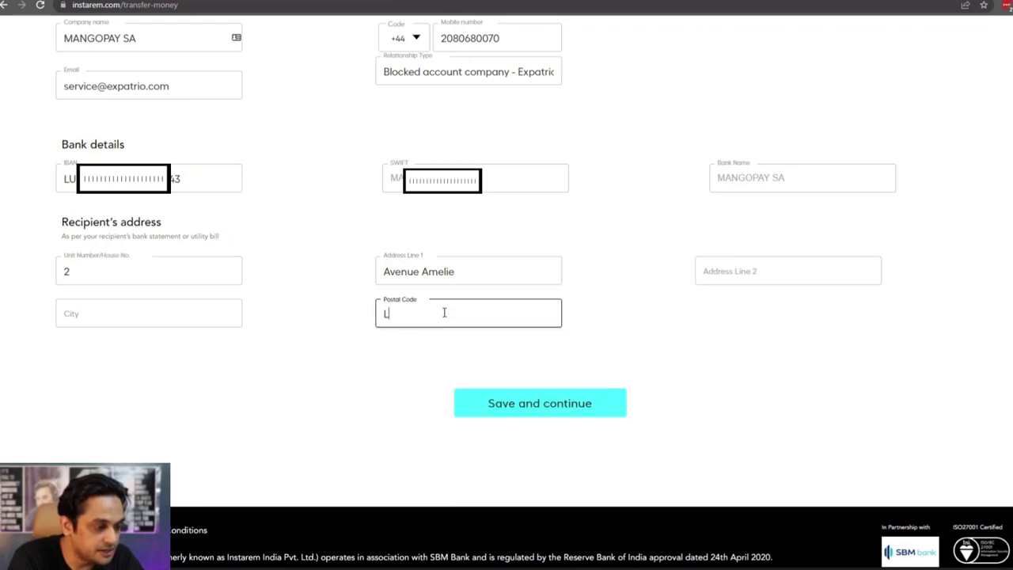
{"action": "type", "text": "-11"}
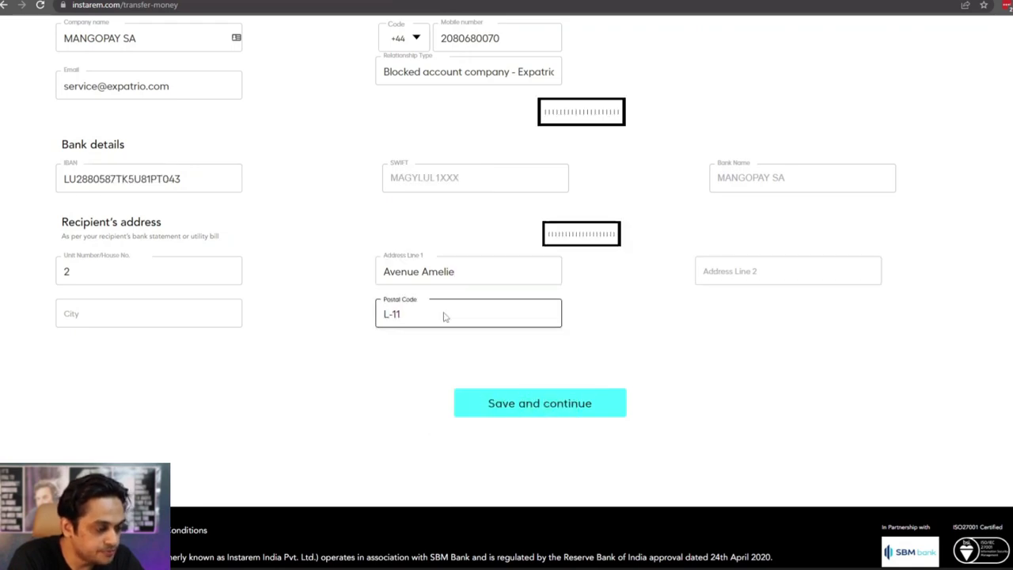
{"action": "key", "text": "ctrl+Tab"}
{"action": "key", "text": "ctrl+shift+Tab"}
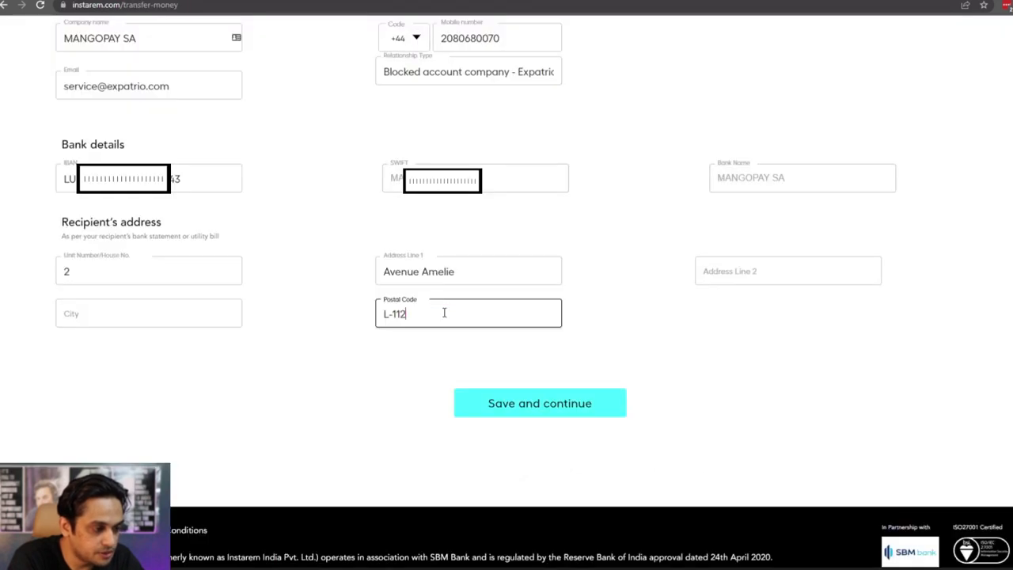
{"action": "left_click", "coordinate": [410, 343]}
Step: Copy Luxembourg from the PDF's Bank City row into the City field
{"action": "key", "text": "ctrl+Tab"}
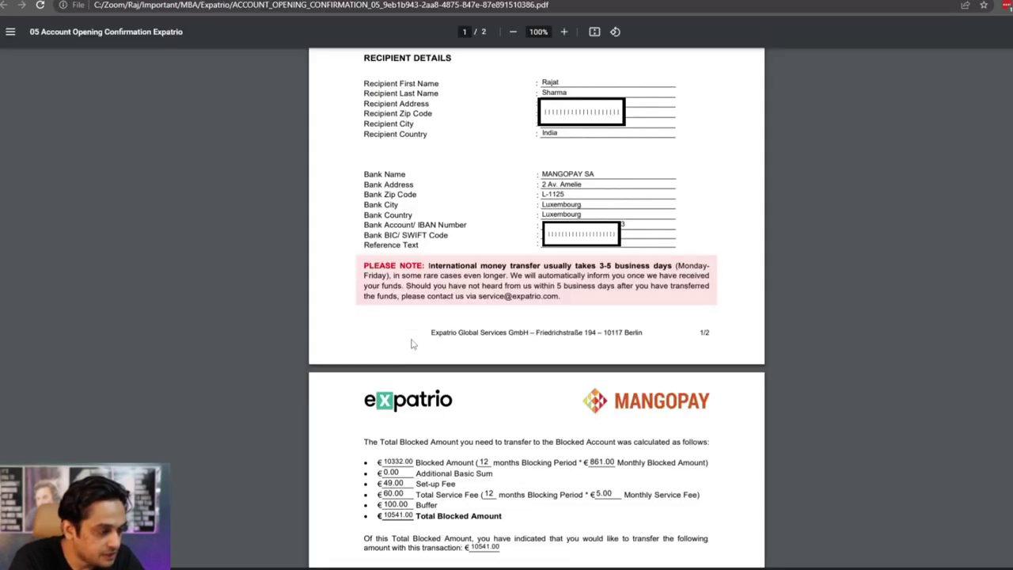
{"action": "key", "text": "ctrl+shift+Tab"}
{"action": "left_click", "coordinate": [172, 308]}
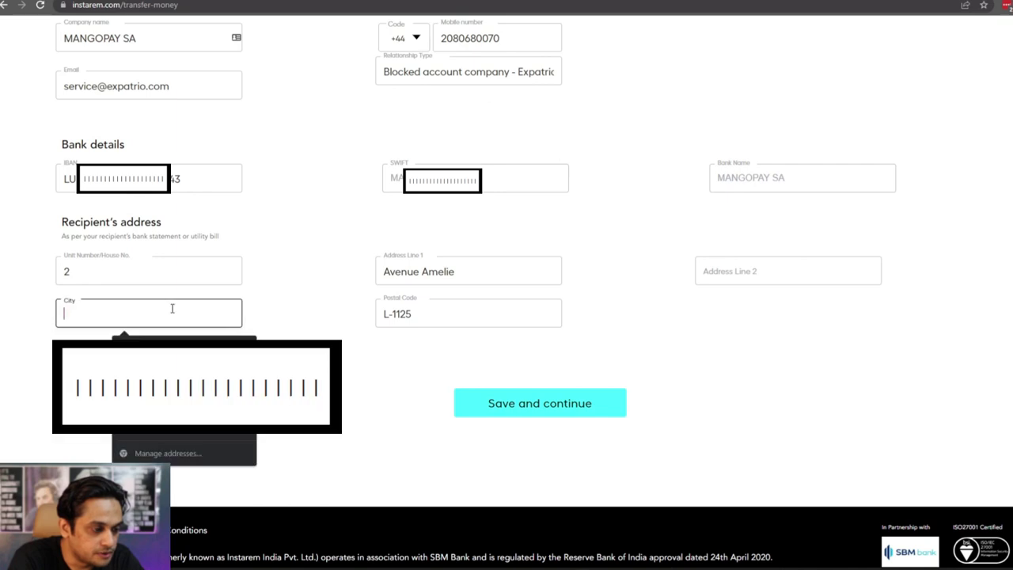
{"action": "key", "text": "ctrl+Tab"}
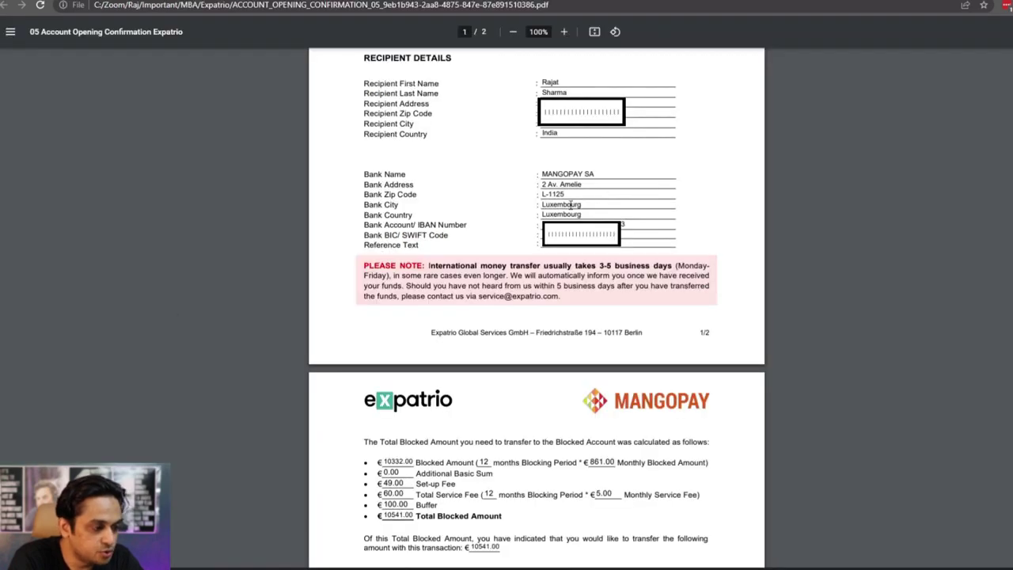
{"action": "double_click", "coordinate": [568, 207]}
{"action": "key", "text": "ctrl+c"}
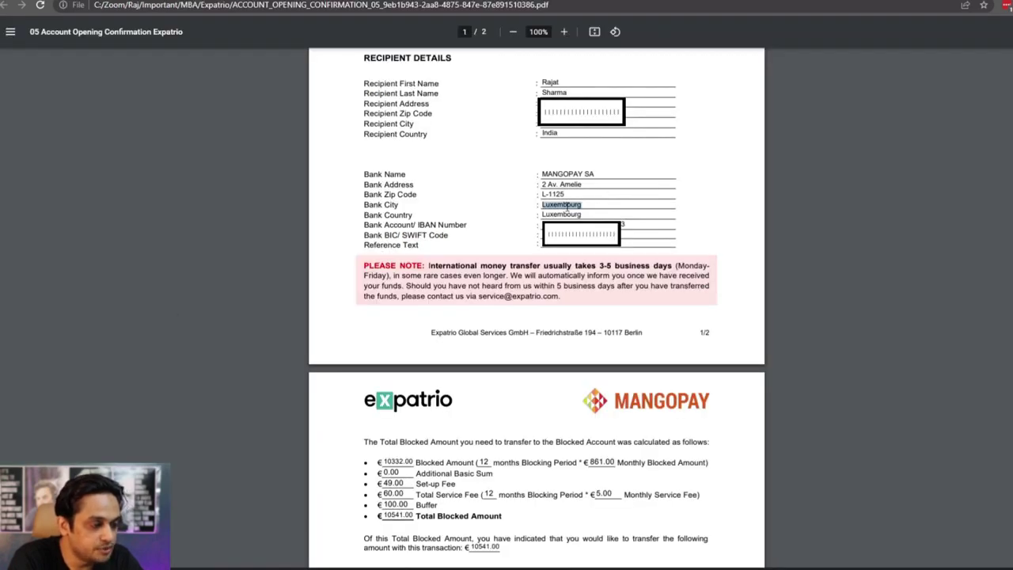
{"action": "key", "text": "ctrl+shift+Tab"}
{"action": "key", "text": "ctrl+v"}
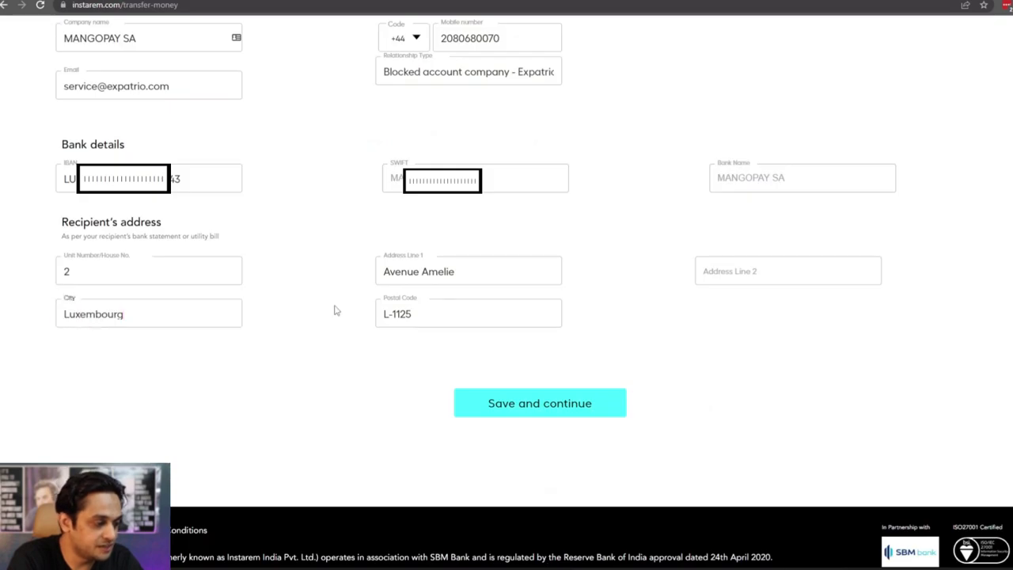
Step: Check the bank's address on Google Maps, then enter 'Mangopay SA' in Address Line 2
{"action": "left_click", "coordinate": [697, 271]}
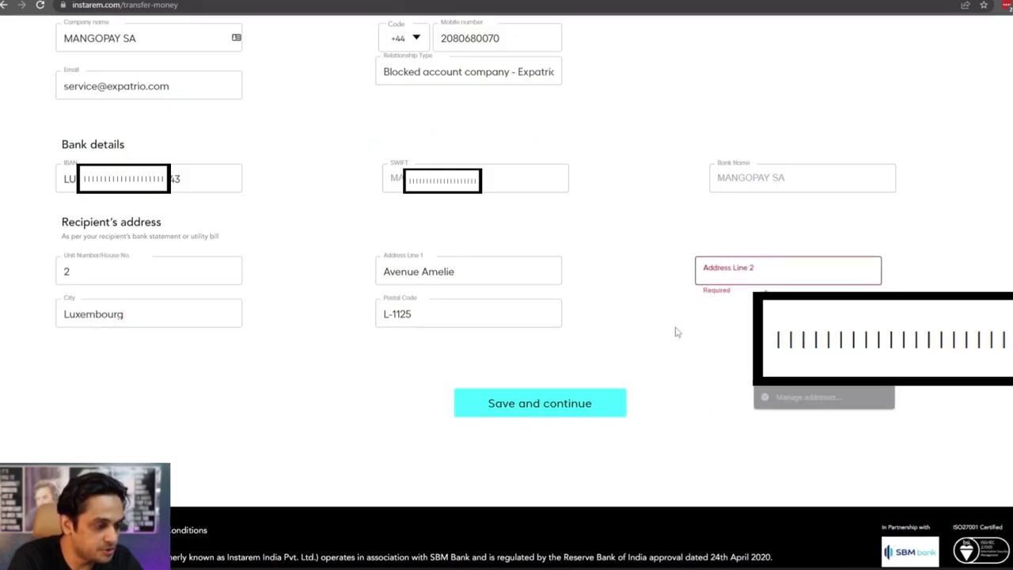
{"action": "key", "text": "ctrl+Tab"}
{"action": "key", "text": "ctrl+shift+Tab"}
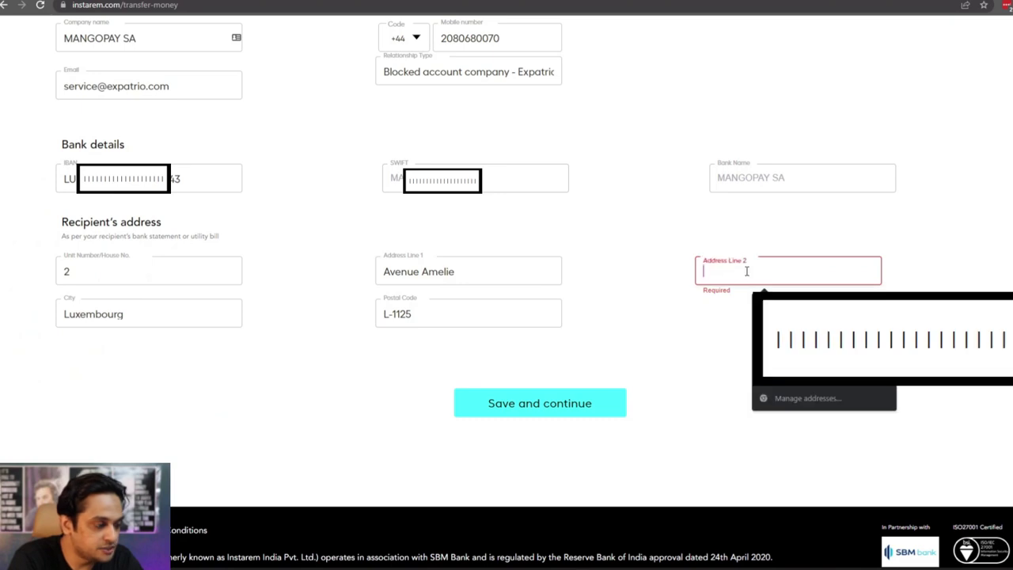
{"action": "key", "text": "ctrl+Tab"}
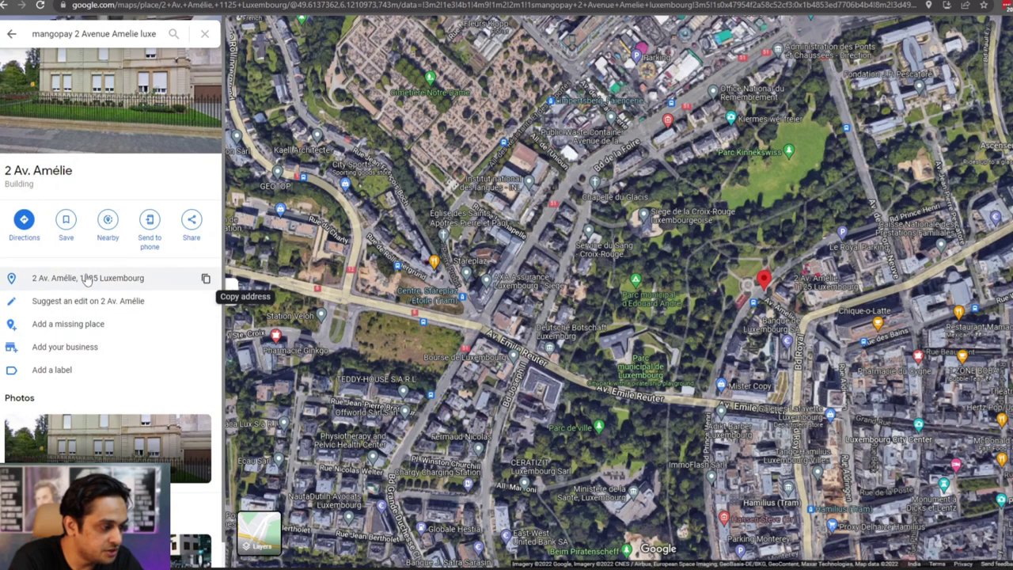
{"action": "key", "text": "ctrl+shift+Tab"}
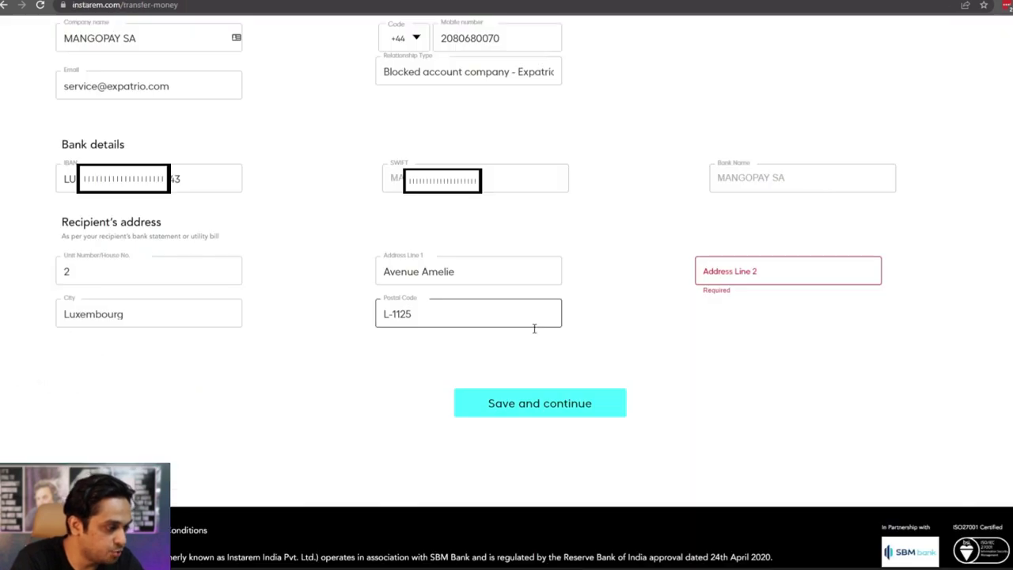
{"action": "left_click", "coordinate": [791, 272]}
{"action": "type", "text": "Mango"}
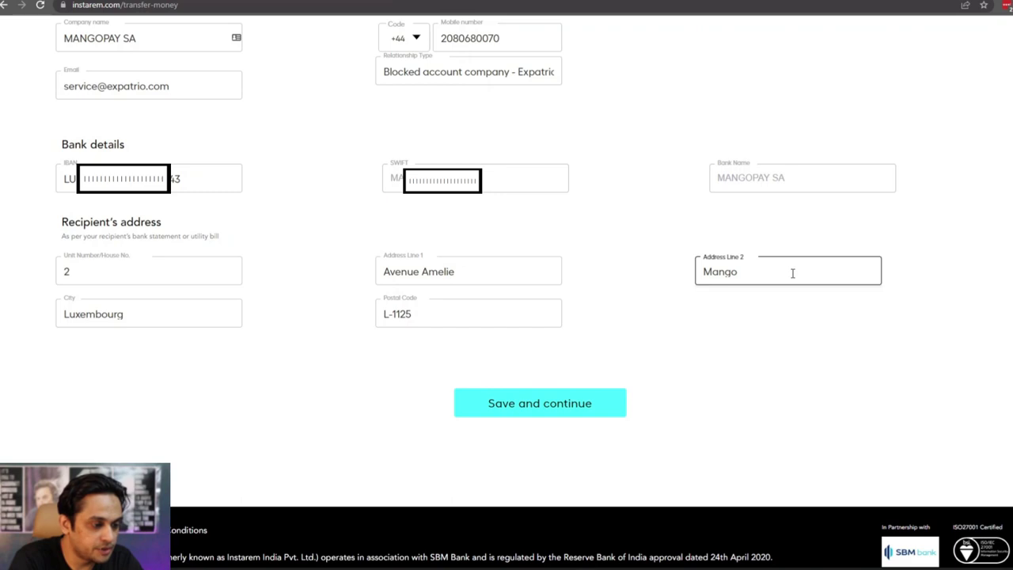
{"action": "type", "text": "pay SA"}
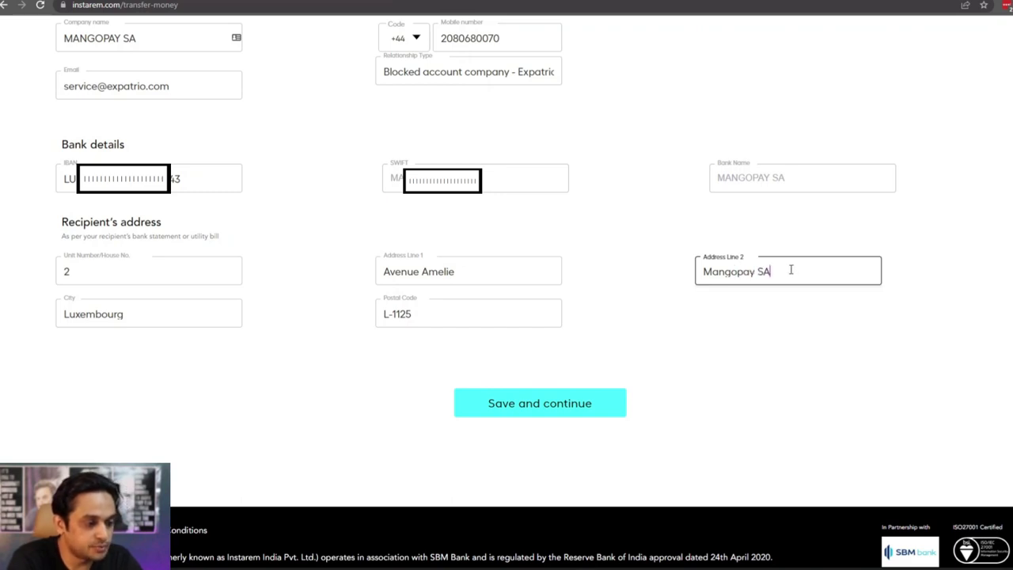
{"action": "left_click", "coordinate": [668, 316]}
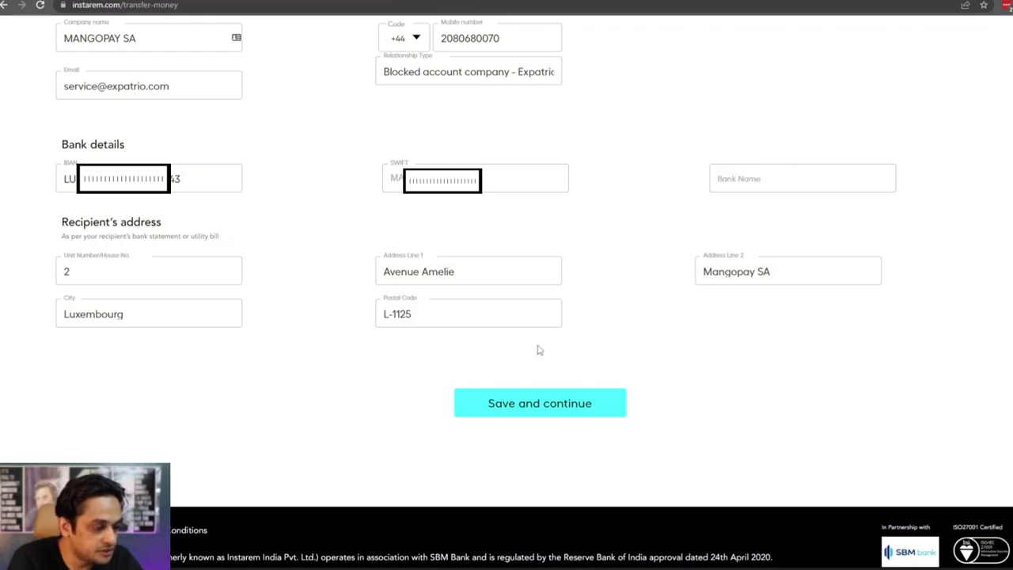
Step: Retype the final 'A' of 'Mangopay SA' in Address Line 2
{"action": "scroll", "coordinate": [531, 355], "scroll_direction": "up", "scroll_amount": 4}
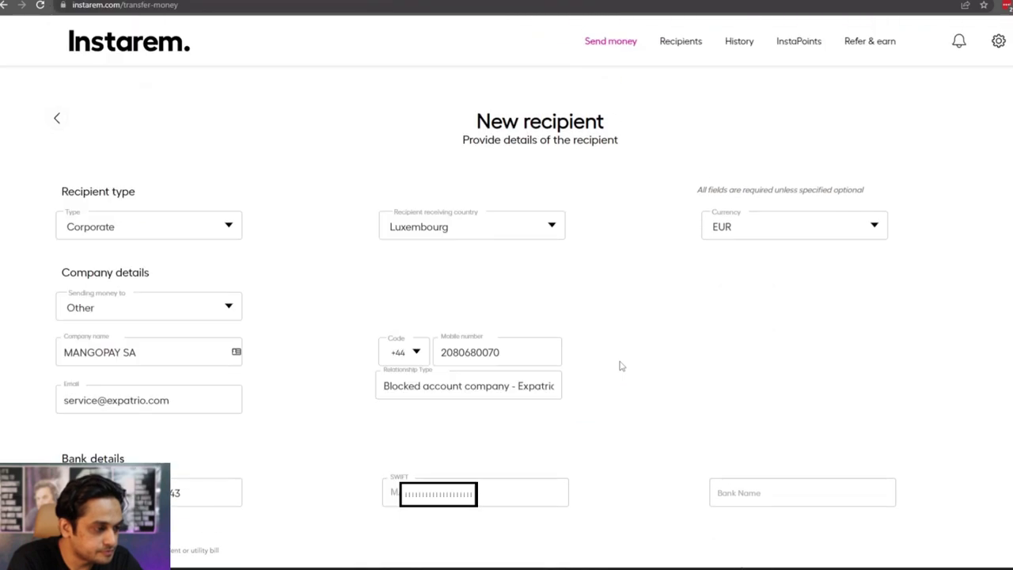
{"action": "scroll", "coordinate": [617, 367], "scroll_direction": "down", "scroll_amount": 2}
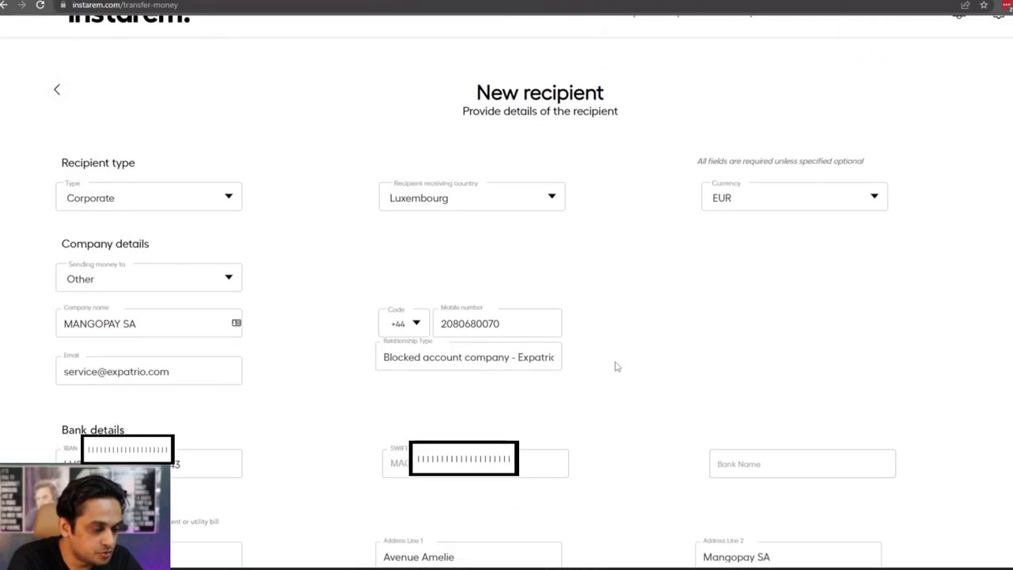
{"action": "scroll", "coordinate": [615, 364], "scroll_direction": "down", "scroll_amount": 1}
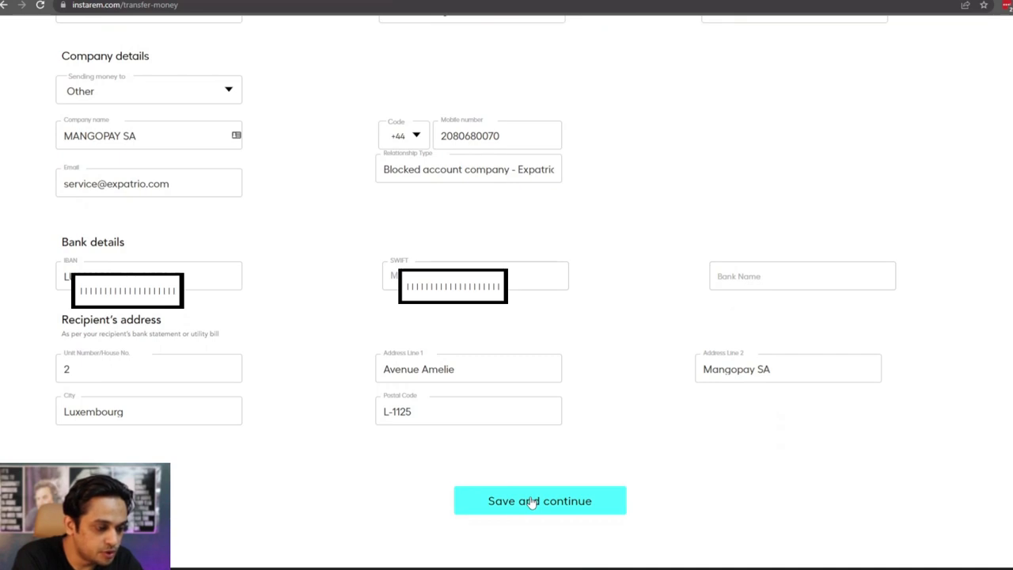
{"action": "scroll", "coordinate": [532, 503], "scroll_direction": "down", "scroll_amount": 3}
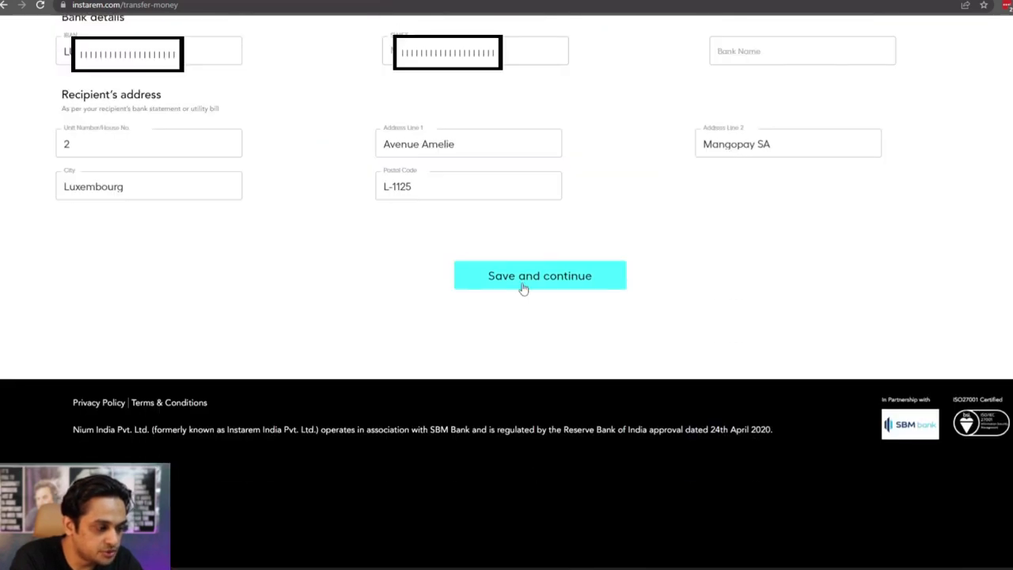
{"action": "scroll", "coordinate": [523, 289], "scroll_direction": "up", "scroll_amount": 6}
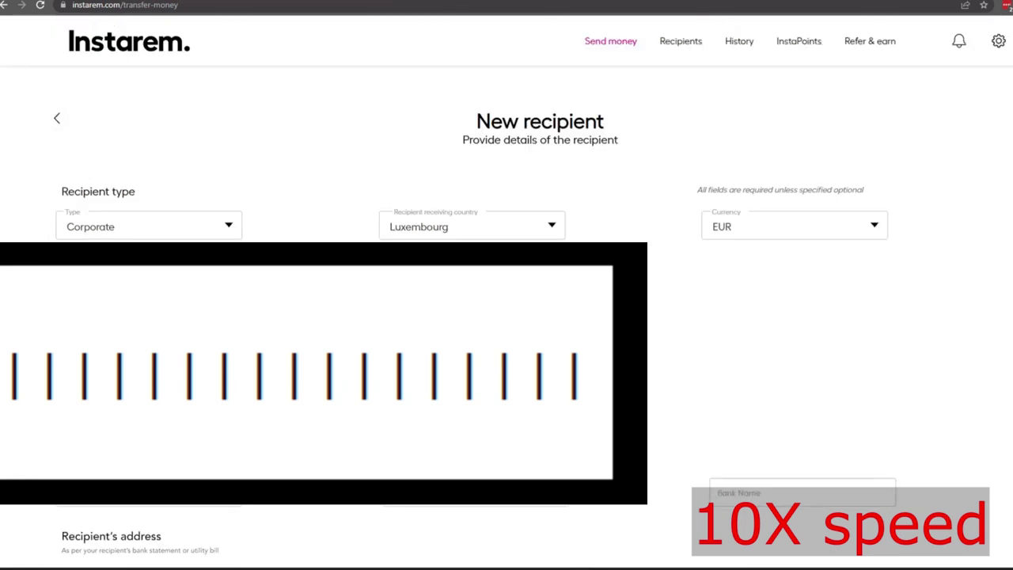
{"action": "scroll", "coordinate": [523, 289], "scroll_direction": "down", "scroll_amount": 6}
{"action": "left_click", "coordinate": [448, 188]}
{"action": "left_click", "coordinate": [799, 144]}
{"action": "key", "text": "BackSpace"}
{"action": "type", "text": "A"}
Step: Keep Corporate as the recipient type and submit the new recipient
{"action": "scroll", "coordinate": [552, 277], "scroll_direction": "up", "scroll_amount": 6}
{"action": "left_click", "coordinate": [149, 225]}
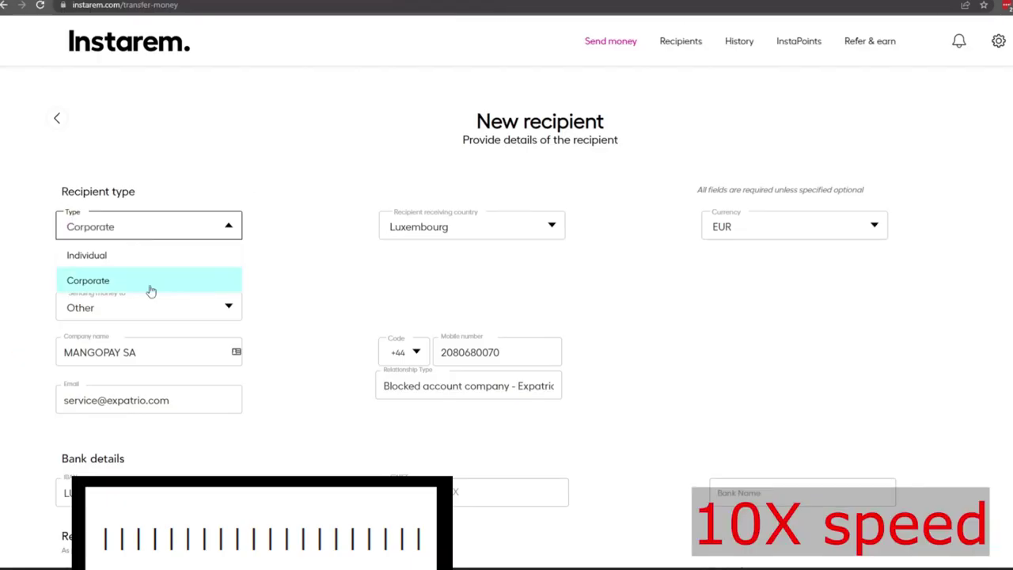
{"action": "left_click", "coordinate": [150, 278]}
{"action": "scroll", "coordinate": [280, 276], "scroll_direction": "down", "scroll_amount": 2}
{"action": "key", "text": "Return"}
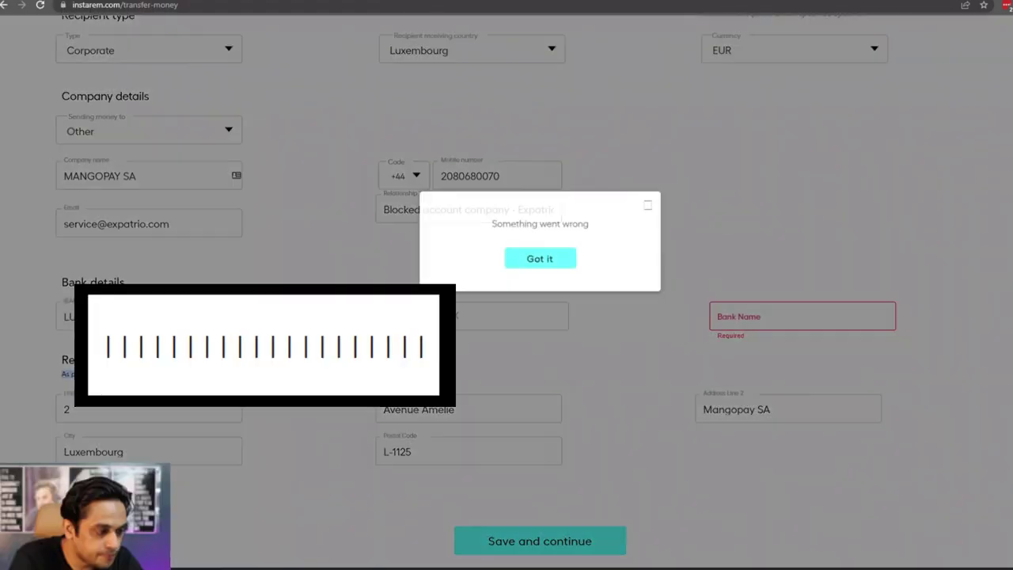
Step: Dismiss the error, then click into and out of the IBAN field so Bank Name fills as MANGOPAY SA
{"action": "left_click", "coordinate": [532, 264]}
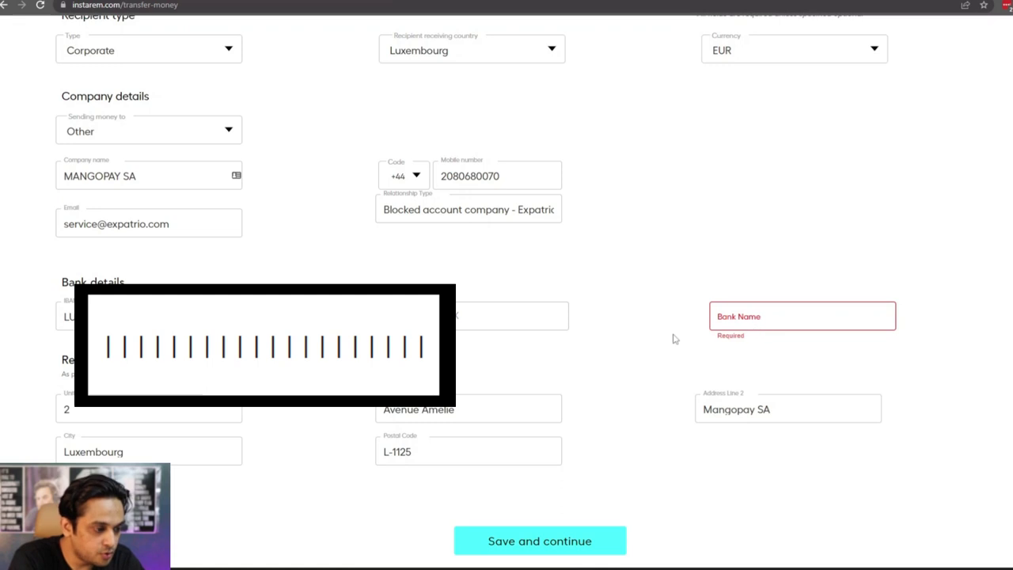
{"action": "scroll", "coordinate": [674, 355], "scroll_direction": "down", "scroll_amount": 1}
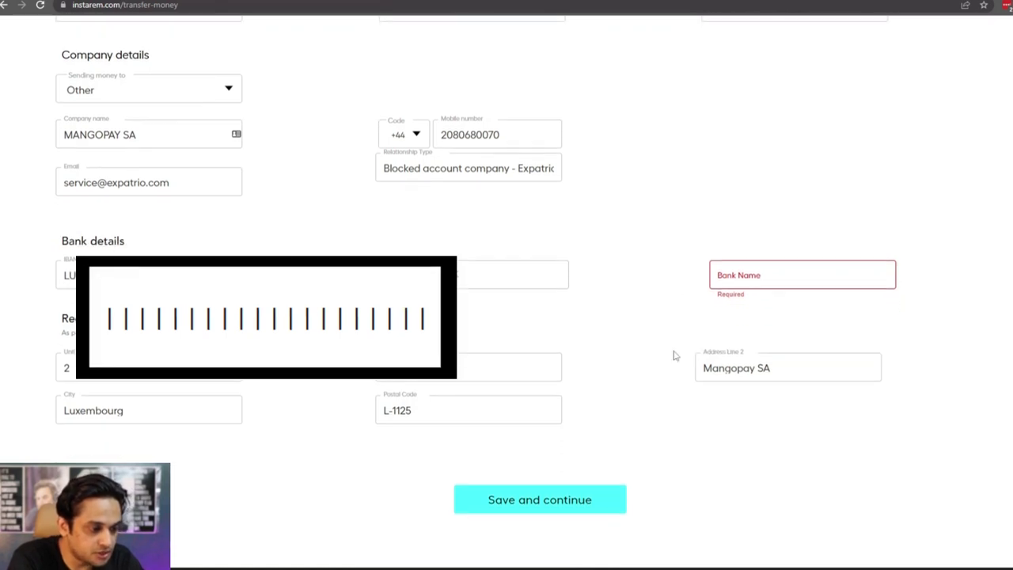
{"action": "left_click", "coordinate": [812, 365]}
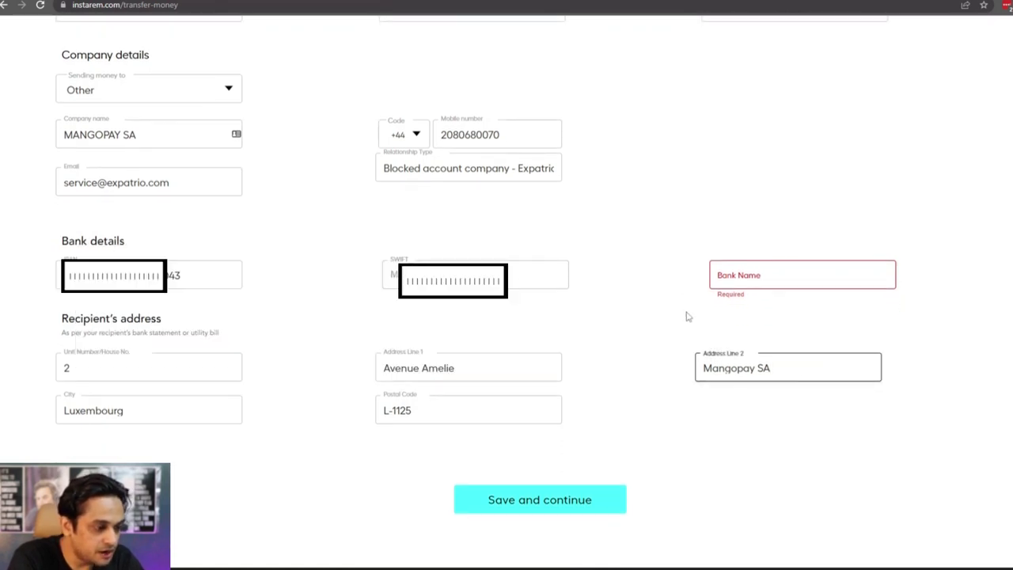
{"action": "left_click", "coordinate": [209, 283]}
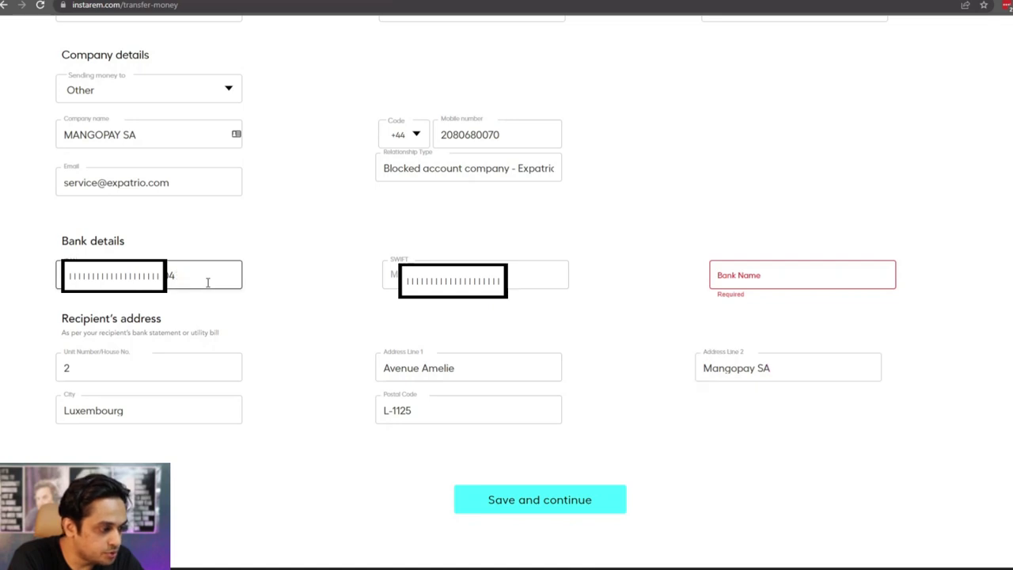
{"action": "left_click", "coordinate": [333, 318]}
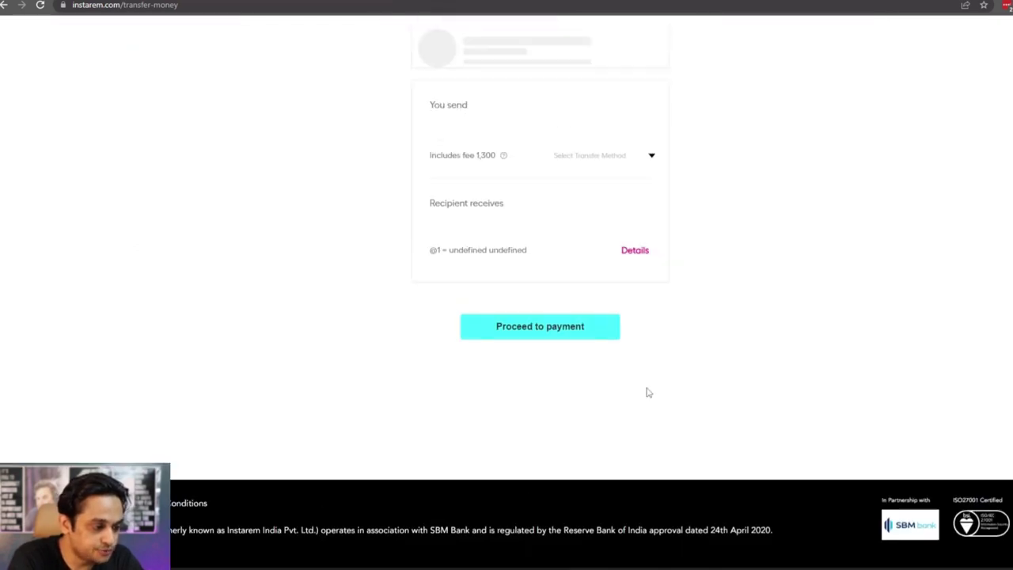
{"action": "scroll", "coordinate": [646, 390], "scroll_direction": "up", "scroll_amount": 3}
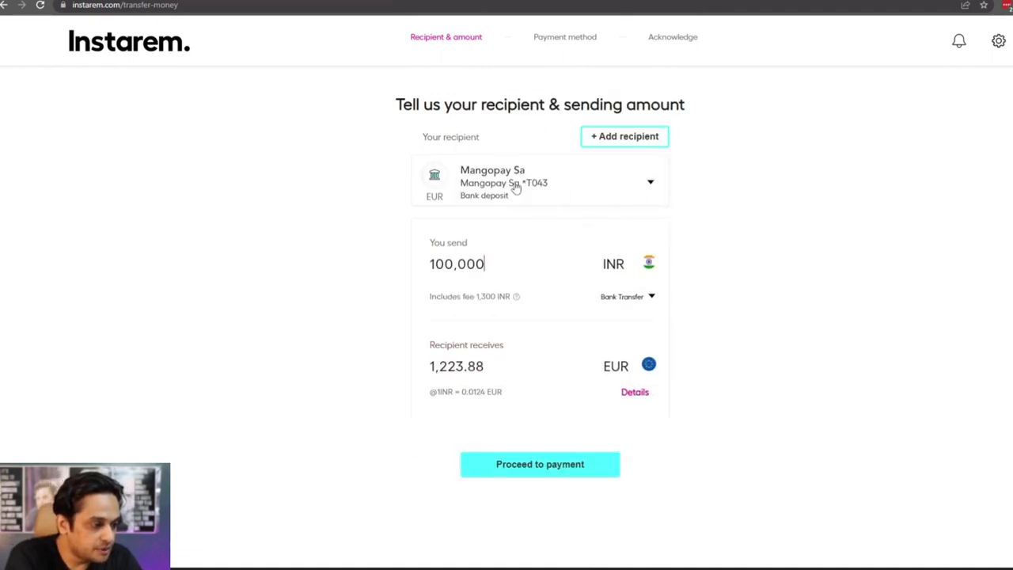
Step: Select Mangopay Sa as recipient and set the recipient receives amount to 2150 EUR
{"action": "left_click", "coordinate": [650, 185]}
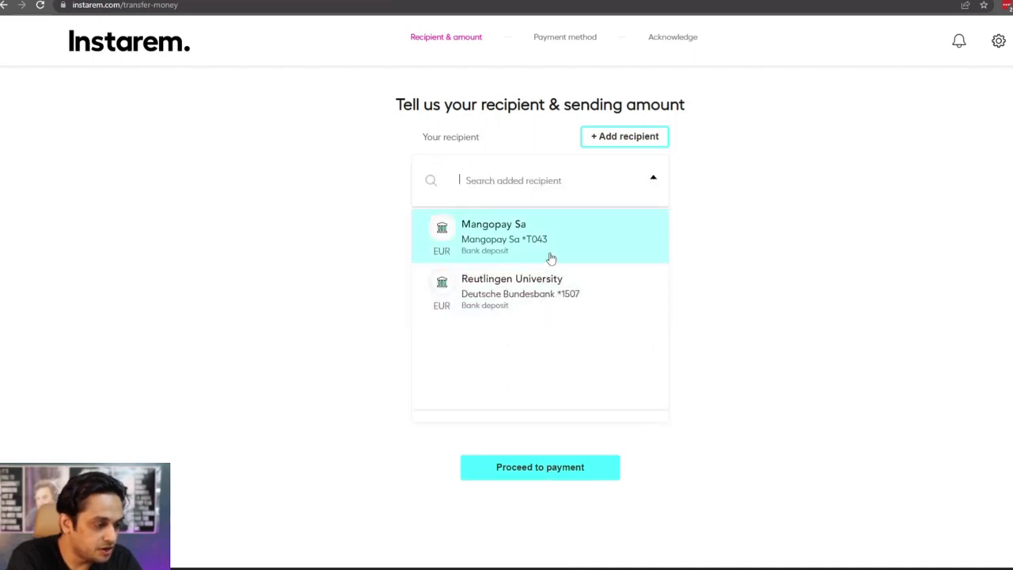
{"action": "left_click", "coordinate": [578, 243]}
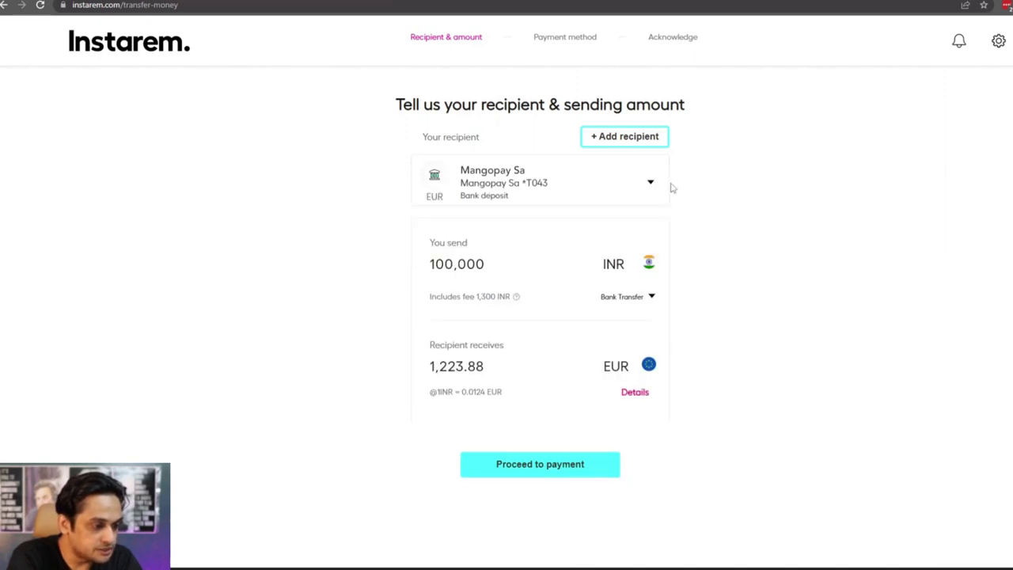
{"action": "left_click", "coordinate": [492, 377]}
{"action": "key", "text": "BackSpace"}
{"action": "key", "text": "BackSpace"}
{"action": "key", "text": "BackSpace"}
{"action": "key", "text": "BackSpace"}
{"action": "key", "text": "BackSpace"}
{"action": "key", "text": "BackSpace"}
{"action": "key", "text": "BackSpace"}
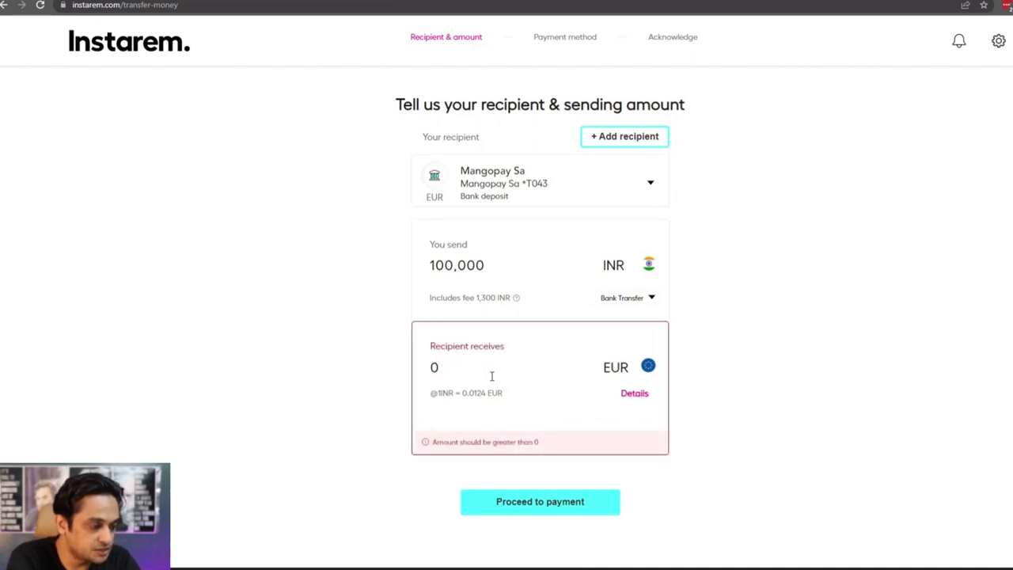
{"action": "key", "text": "ctrl+Tab"}
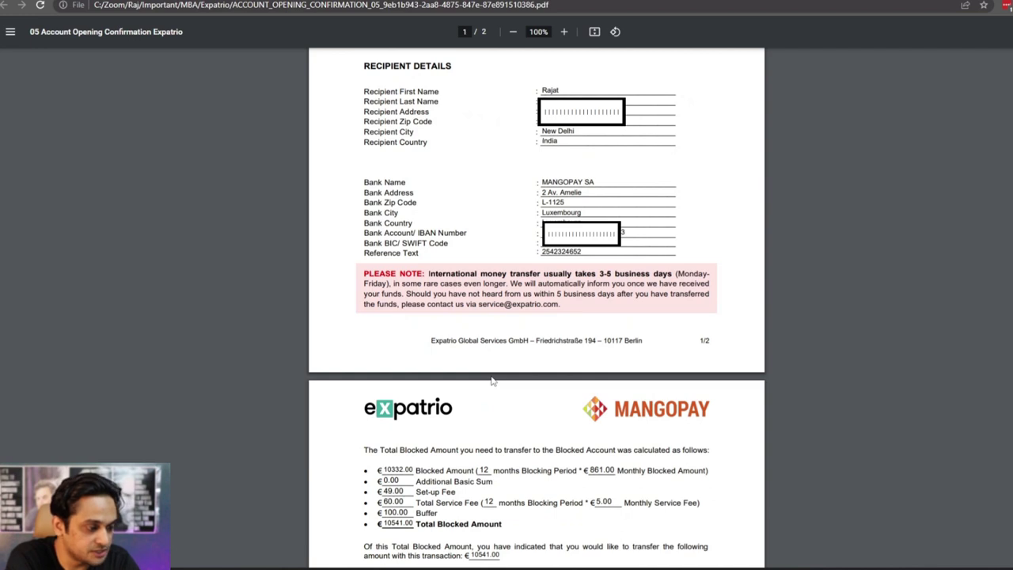
{"action": "key", "text": "ctrl+shift+Tab"}
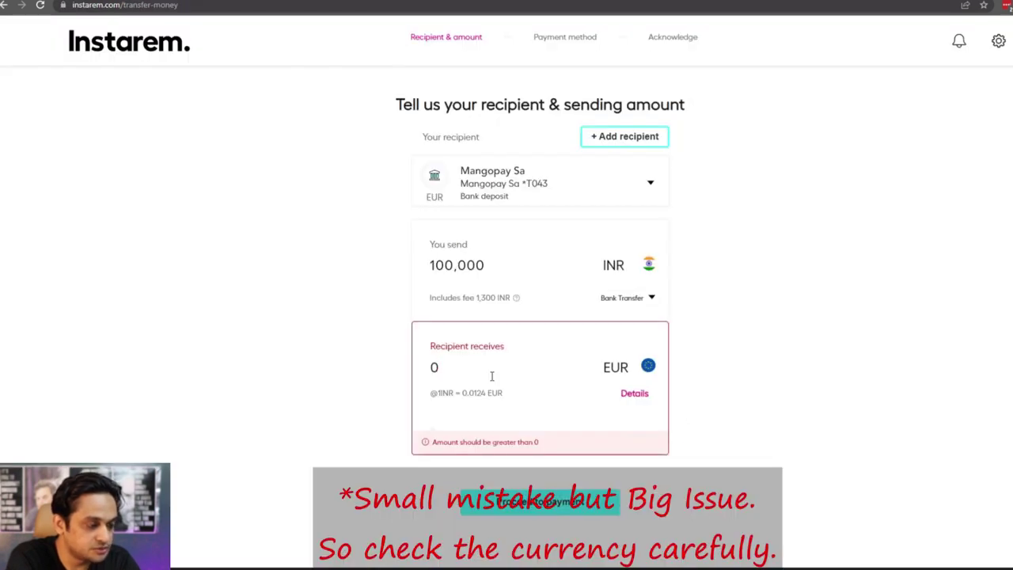
{"action": "type", "text": "2150"}
Step: Review the fee, tax and total-to-pay breakdown, then proceed to payment
{"action": "left_click", "coordinate": [635, 393]}
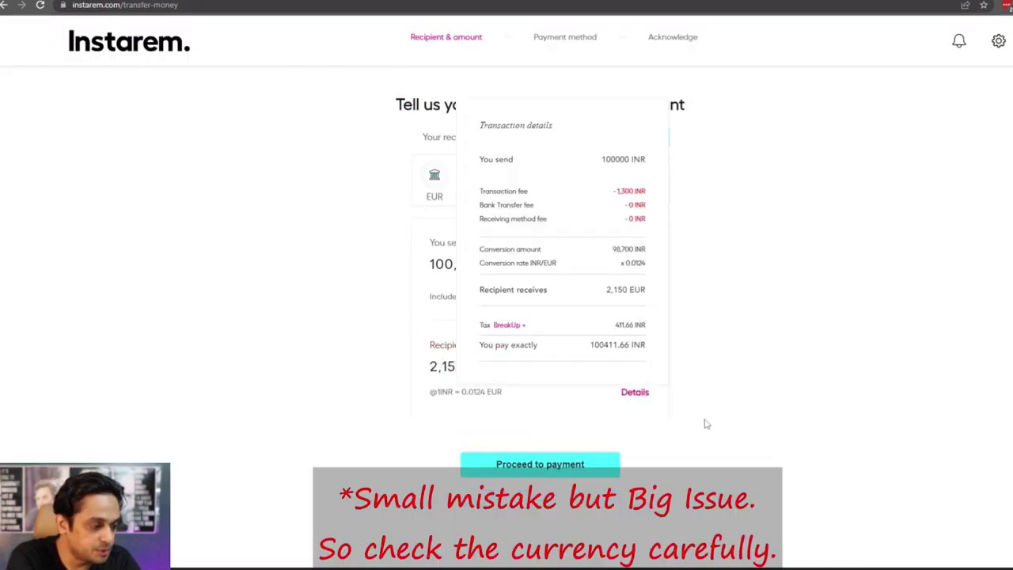
{"action": "left_click", "coordinate": [707, 425]}
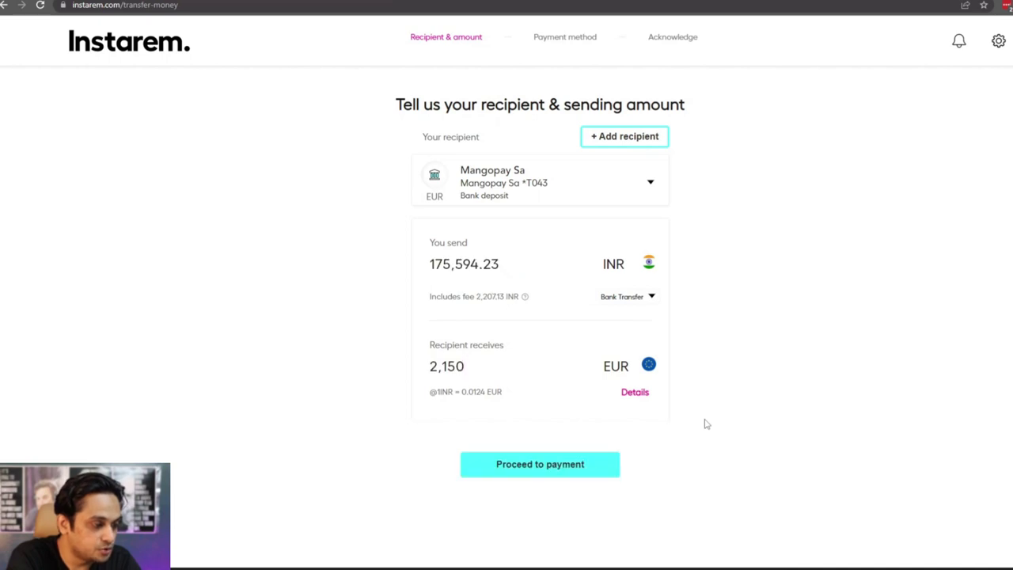
{"action": "left_click", "coordinate": [635, 392]}
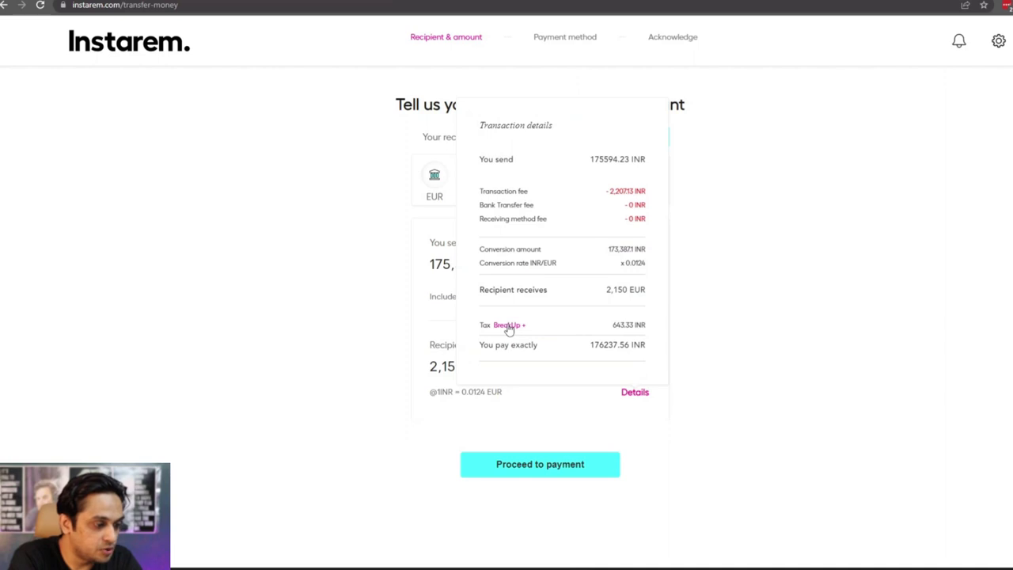
{"action": "left_click", "coordinate": [747, 417]}
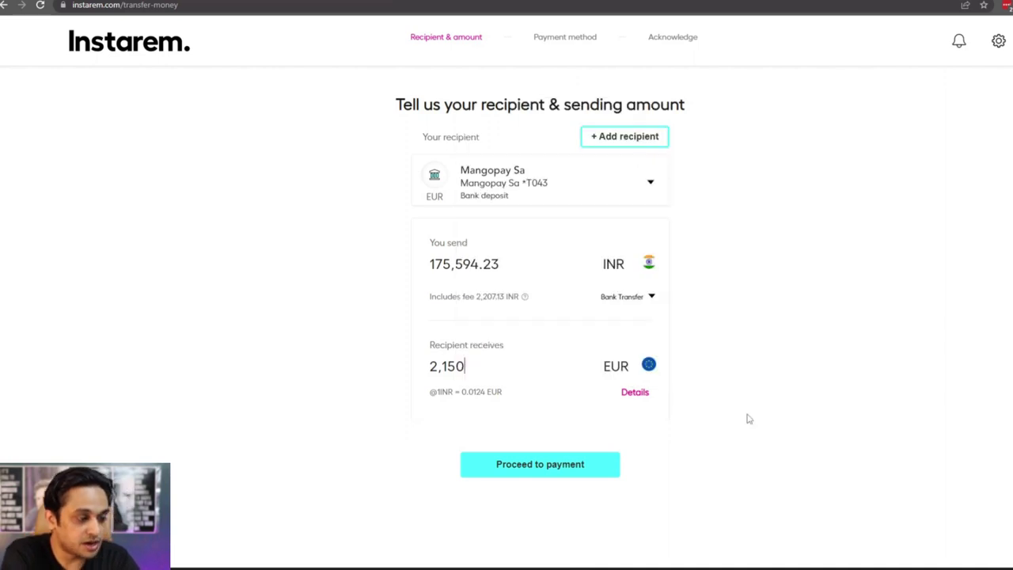
{"action": "left_click", "coordinate": [534, 473]}
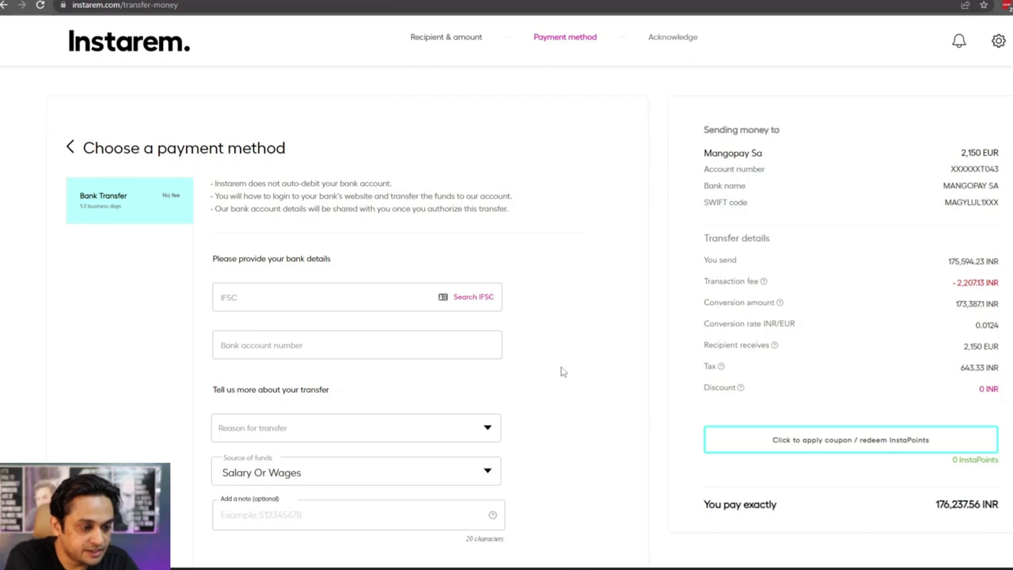
Step: Paste the sender bank's IFSC and account number into the bank transfer form
{"action": "scroll", "coordinate": [561, 371], "scroll_direction": "down", "scroll_amount": 1}
{"action": "scroll", "coordinate": [561, 371], "scroll_direction": "down", "scroll_amount": 1}
{"action": "scroll", "coordinate": [561, 371], "scroll_direction": "down", "scroll_amount": 1}
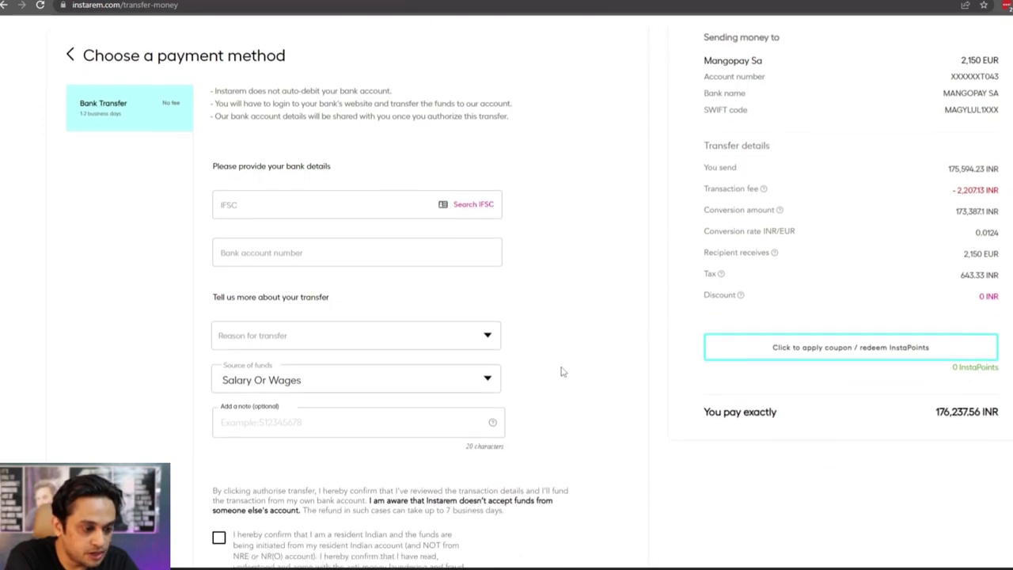
{"action": "left_click", "coordinate": [247, 197]}
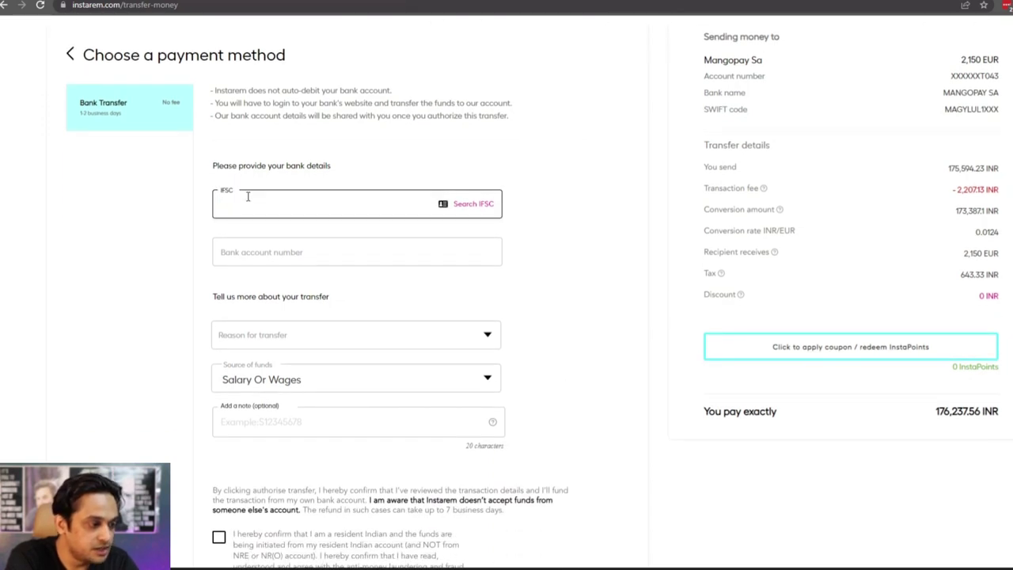
{"action": "key", "text": "ctrl+v"}
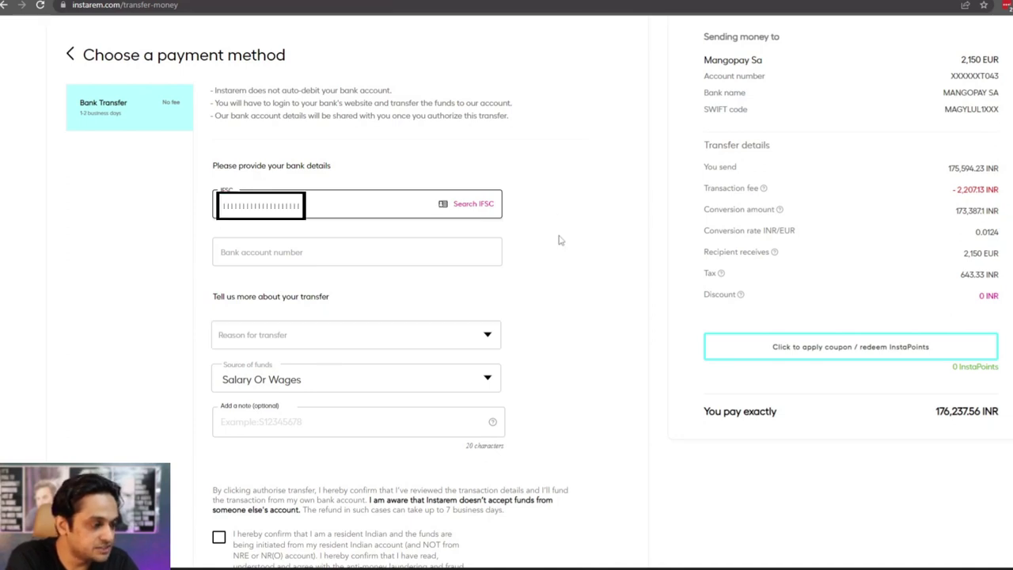
{"action": "left_click", "coordinate": [415, 252]}
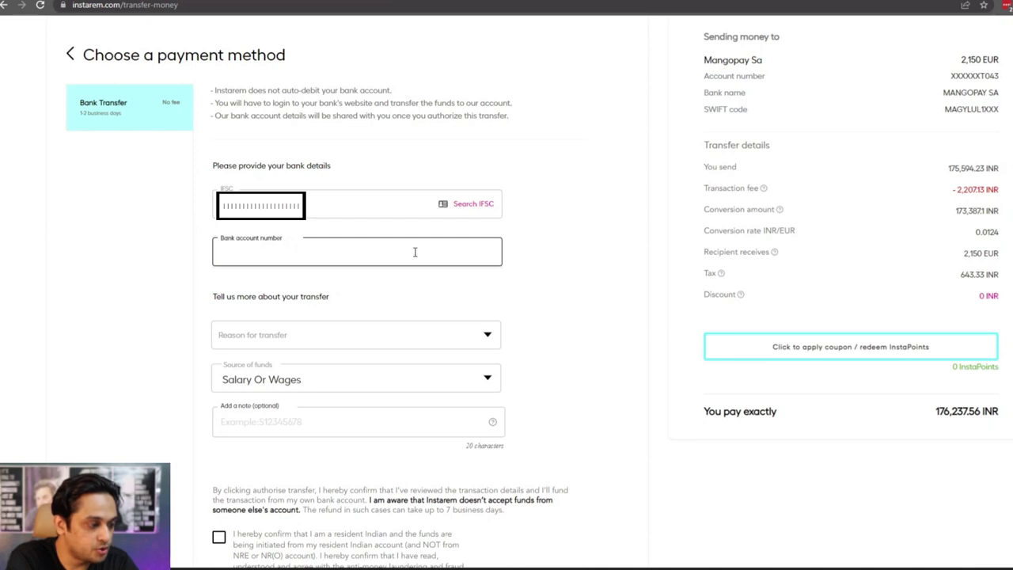
{"action": "key", "text": "ctrl+v"}
Step: Choose Overseas Education (S0305) as the transfer reason and Salary Or Wages as source of funds
{"action": "left_click", "coordinate": [318, 355]}
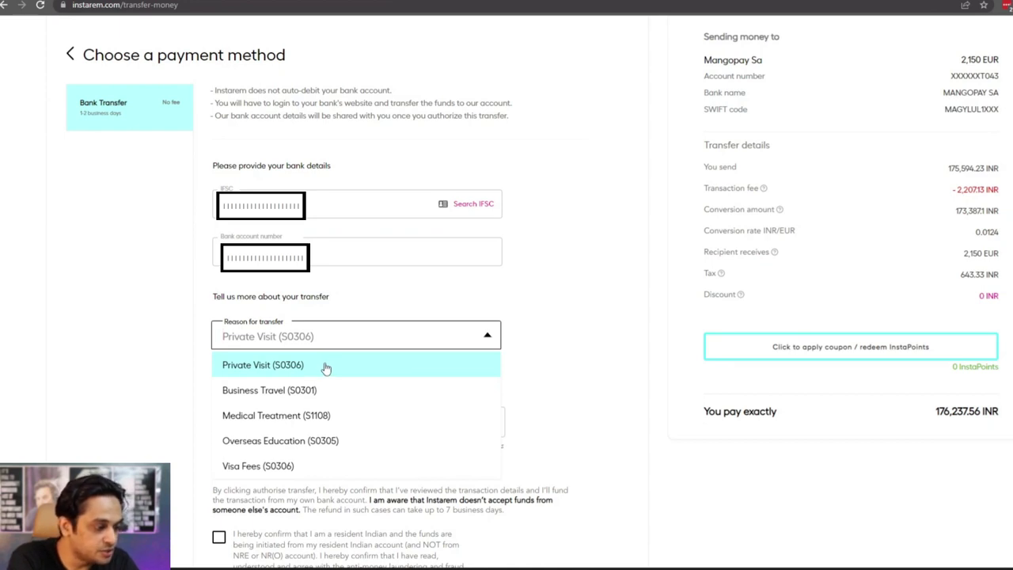
{"action": "scroll", "coordinate": [325, 416], "scroll_direction": "down", "scroll_amount": 1}
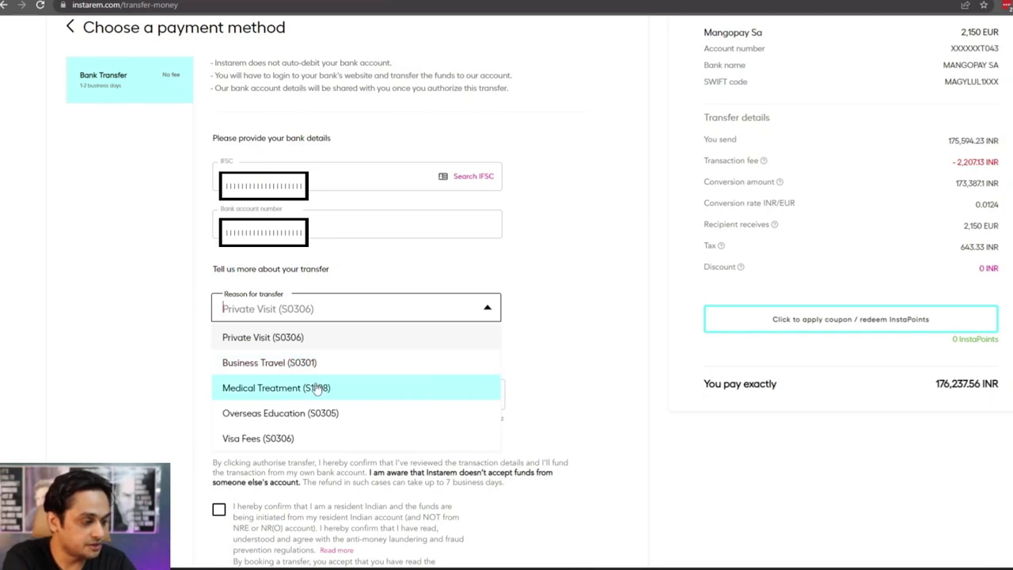
{"action": "left_click", "coordinate": [319, 413]}
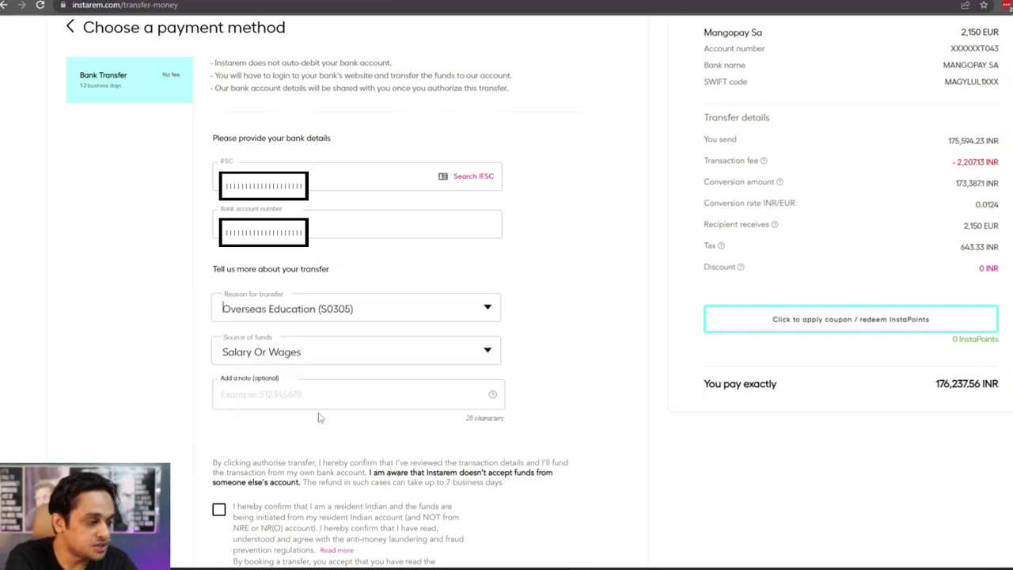
{"action": "left_click", "coordinate": [313, 352]}
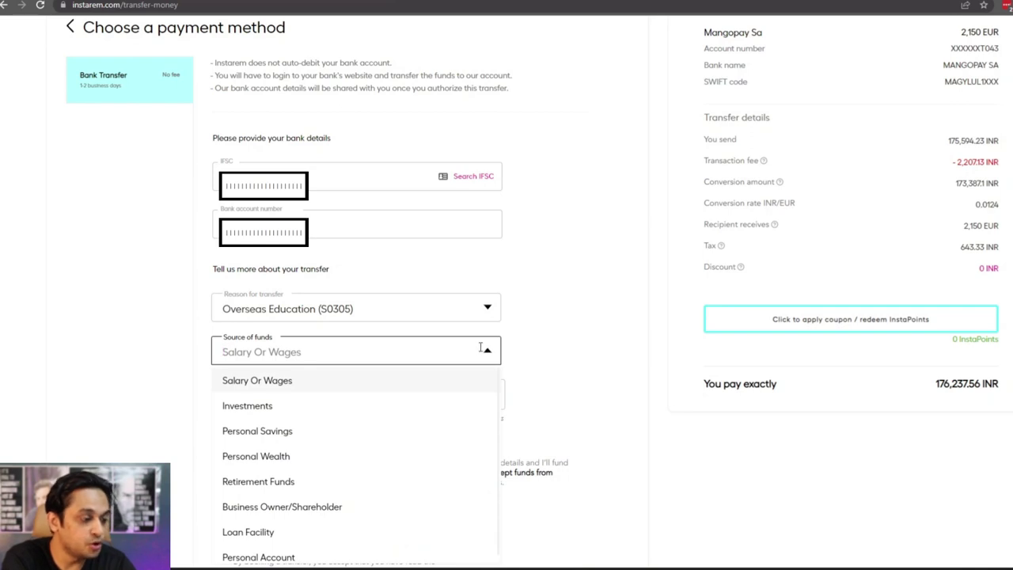
{"action": "left_click", "coordinate": [576, 368]}
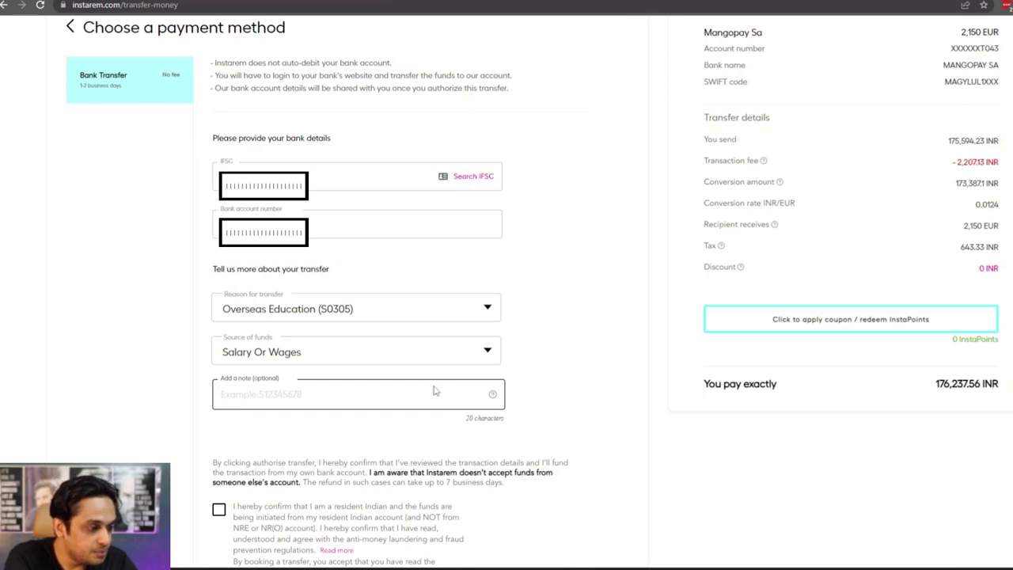
{"action": "key", "text": "ctrl+Tab"}
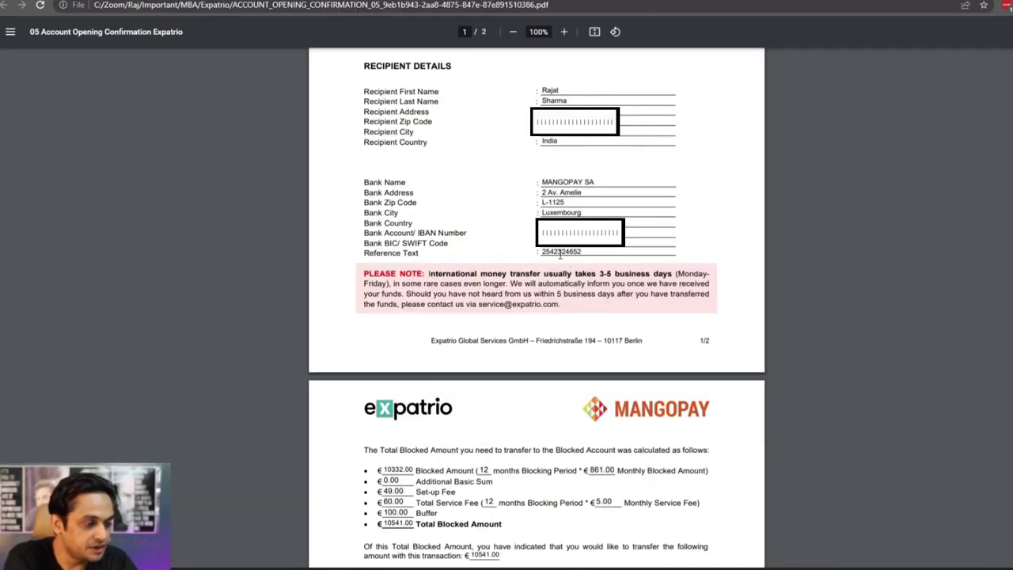
Step: Copy the Reference Text from the Expatrio PDF into the transfer note
{"action": "double_click", "coordinate": [560, 251]}
{"action": "key", "text": "ctrl+c"}
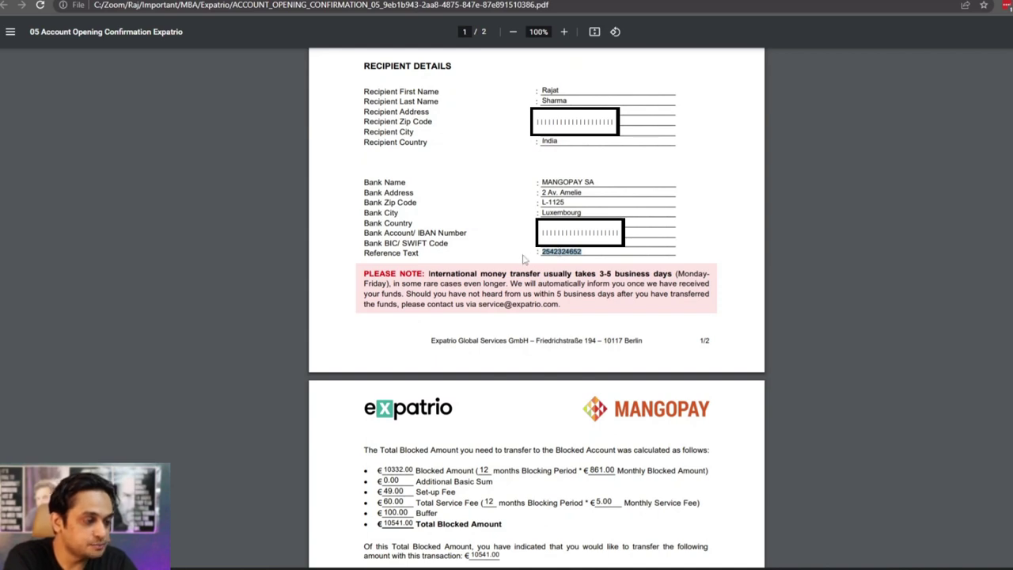
{"action": "key", "text": "alt+Tab"}
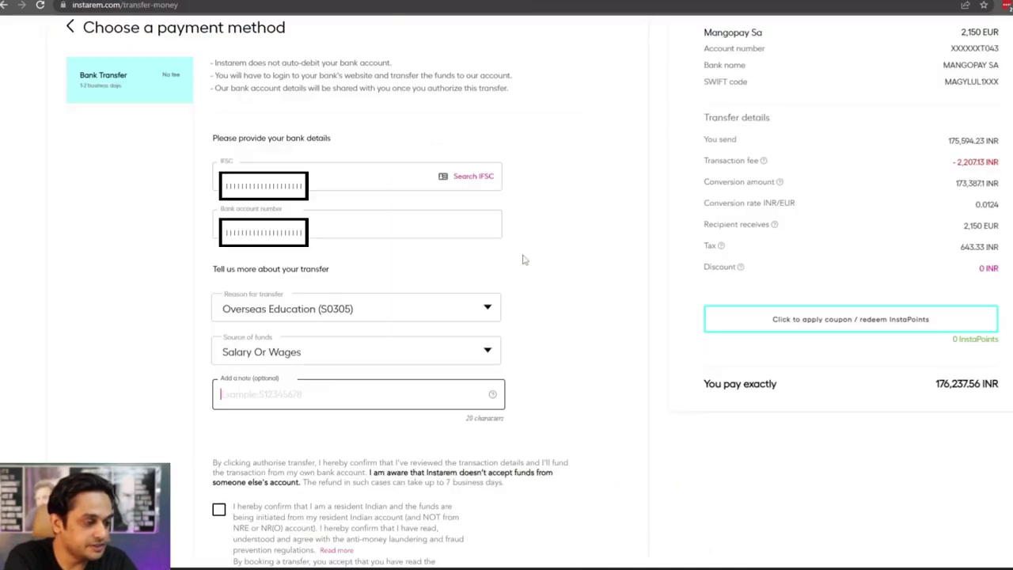
{"action": "key", "text": "ctrl+v"}
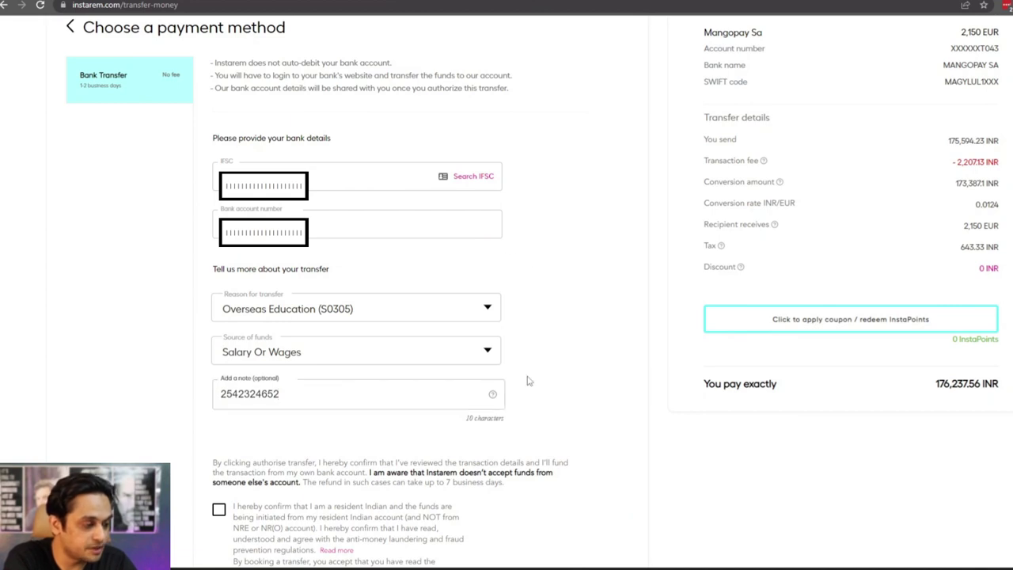
{"action": "left_click", "coordinate": [566, 384]}
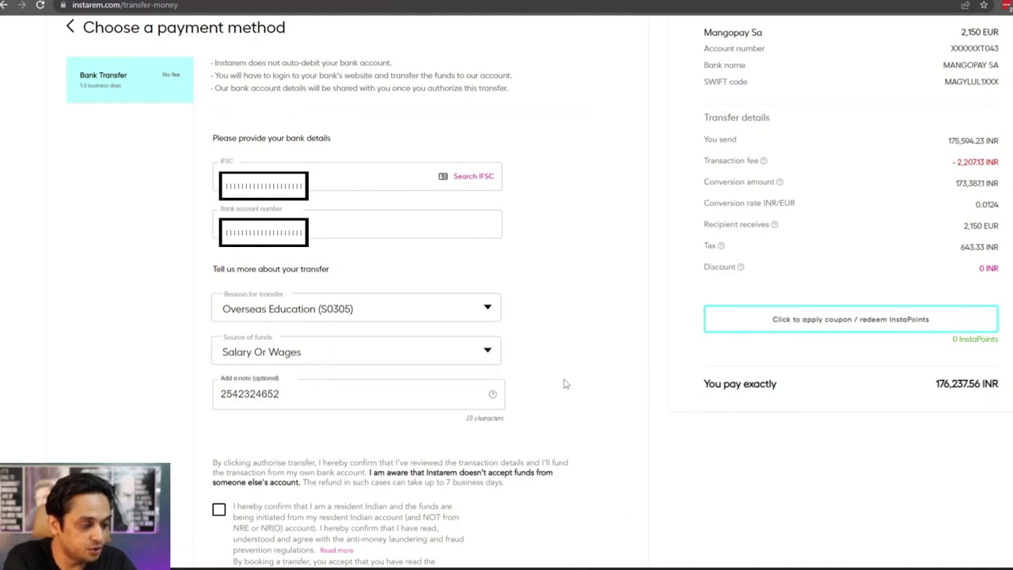
Step: Accept the resident Indian declaration and authorise the transfer
{"action": "scroll", "coordinate": [566, 384], "scroll_direction": "up", "scroll_amount": 1}
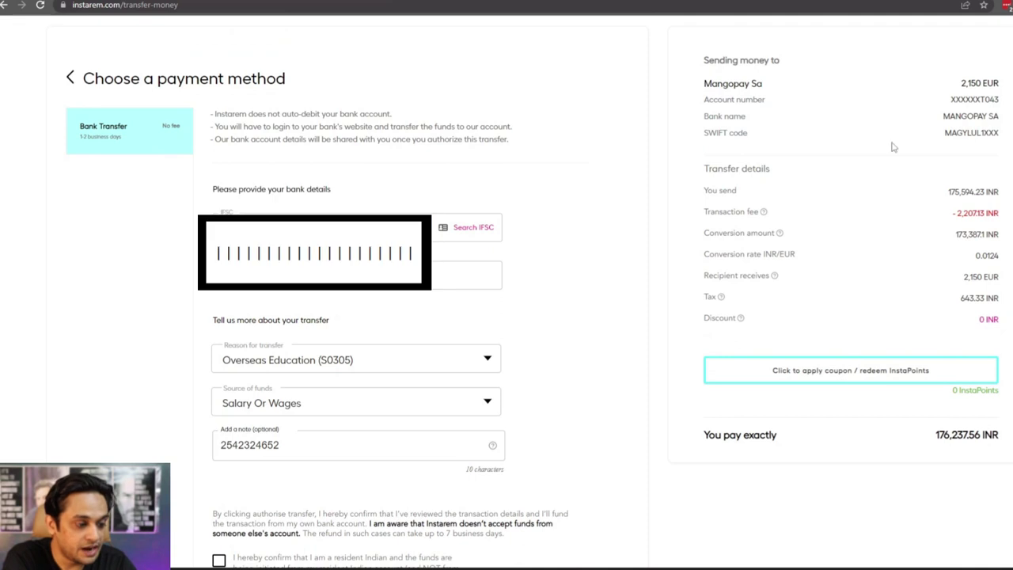
{"action": "scroll", "coordinate": [572, 383], "scroll_direction": "down", "scroll_amount": 3}
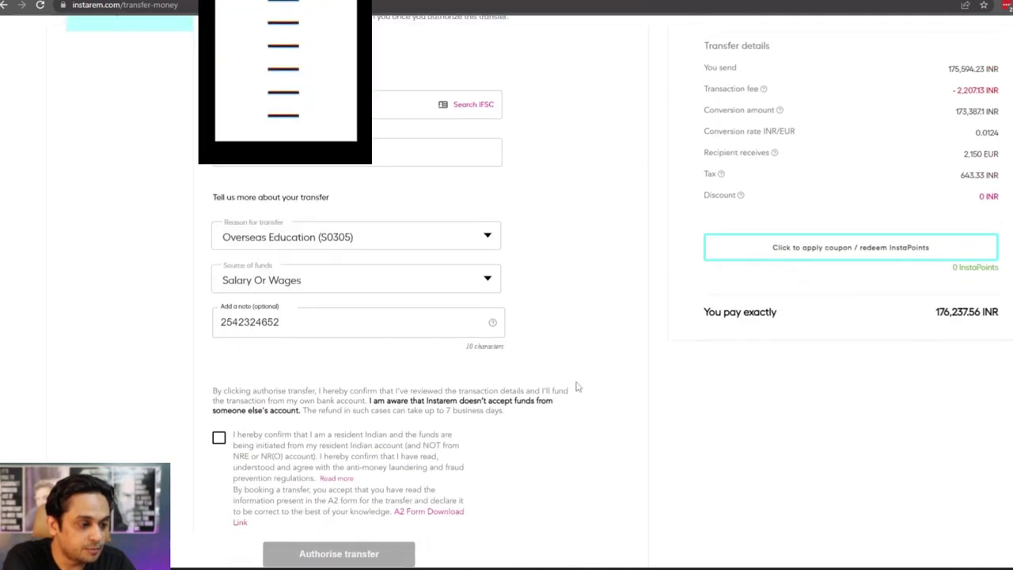
{"action": "left_click", "coordinate": [219, 336]}
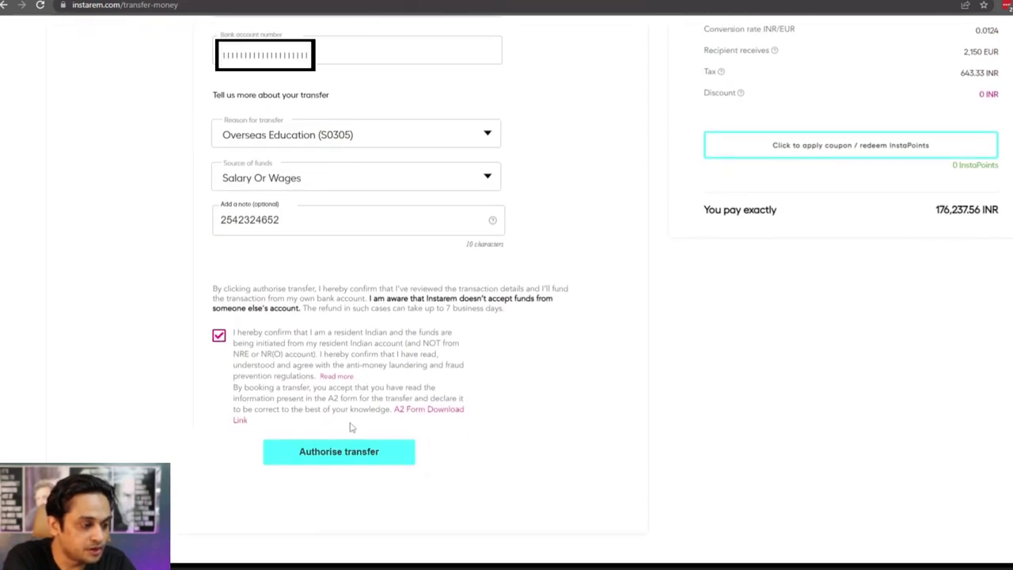
{"action": "left_click", "coordinate": [338, 450]}
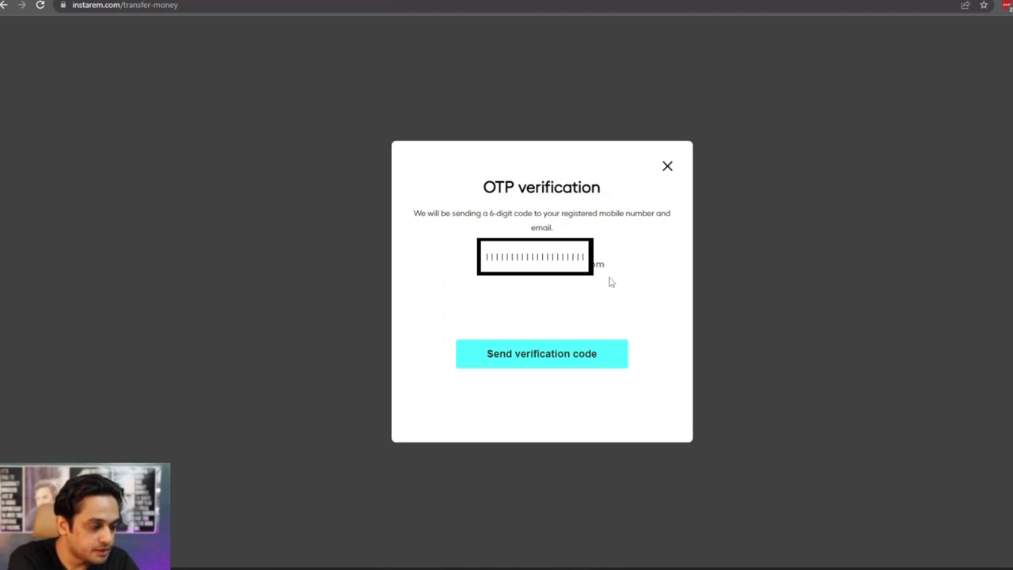
Step: Request the verification code, enter the received six-digit OTP, and confirm it
{"action": "left_click", "coordinate": [543, 359]}
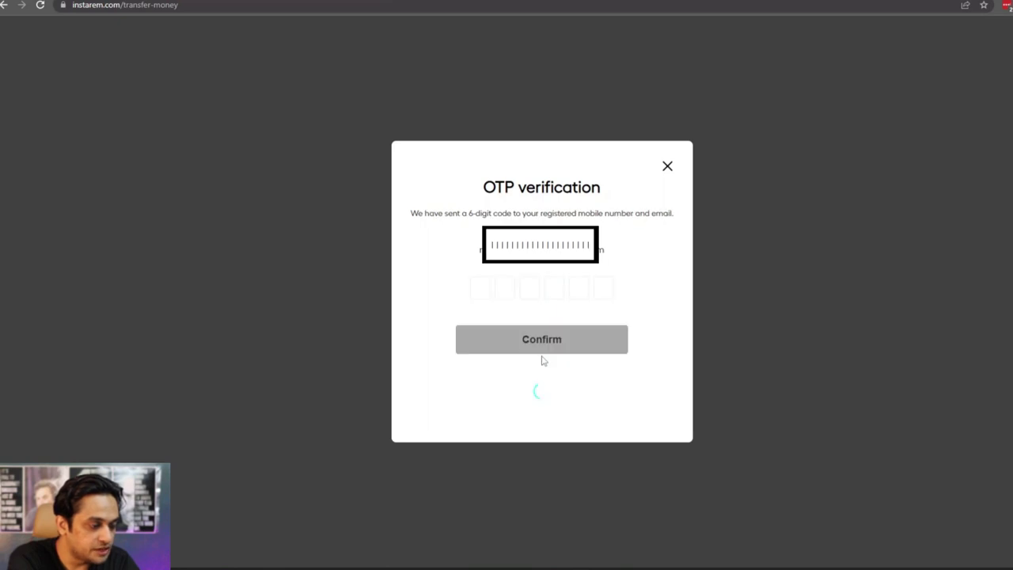
{"action": "left_click", "coordinate": [481, 292]}
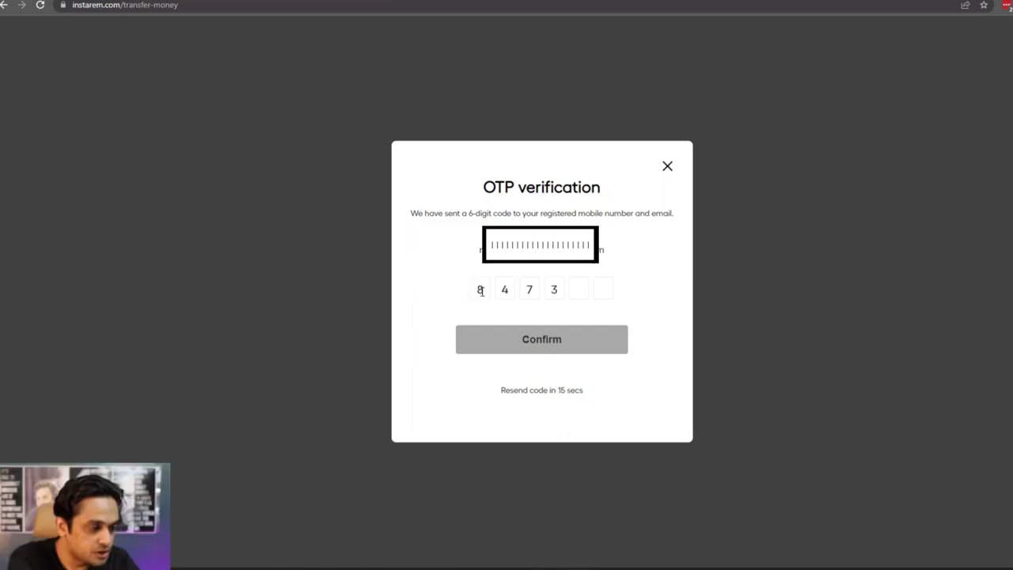
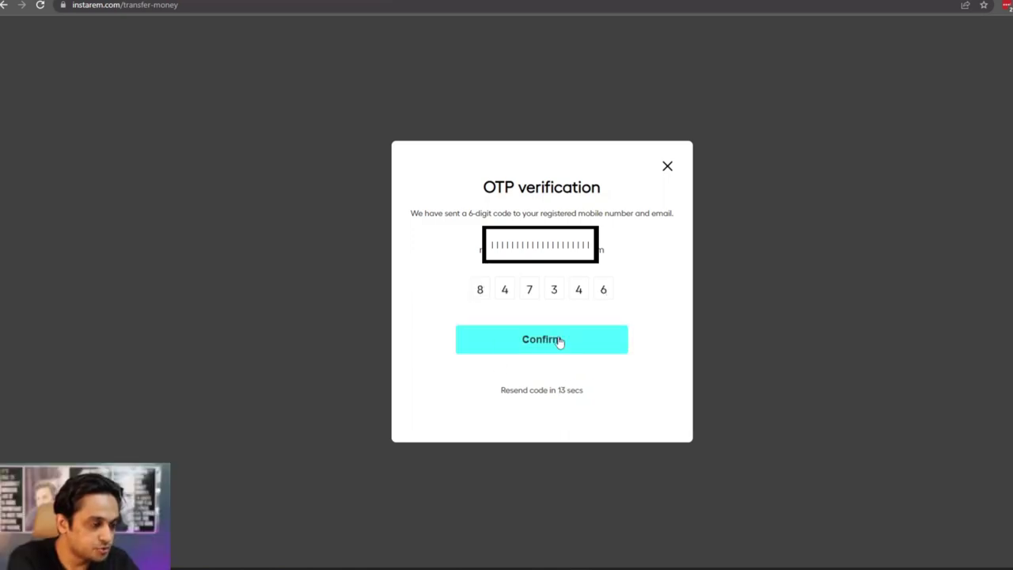
{"action": "left_click", "coordinate": [559, 339]}
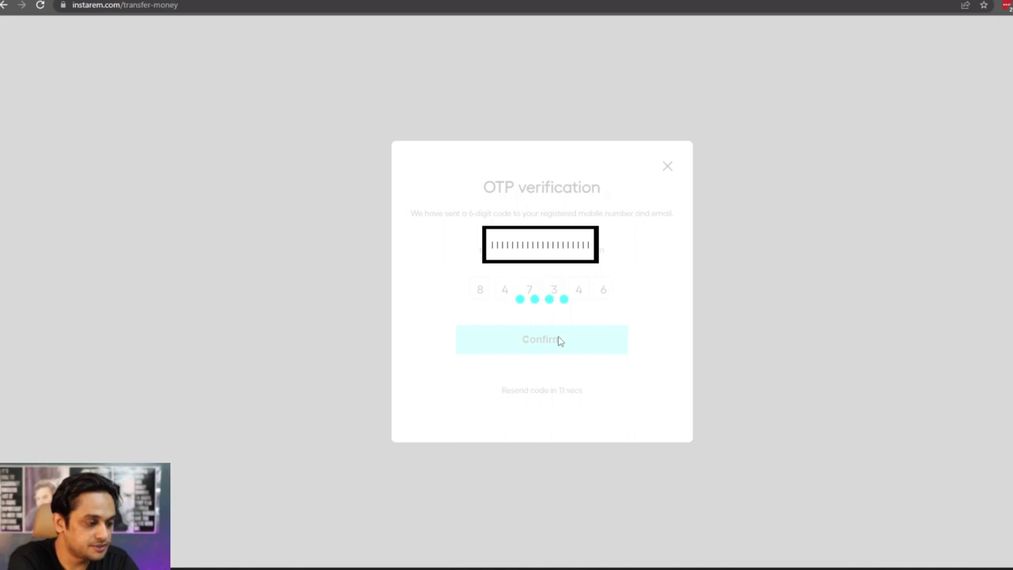